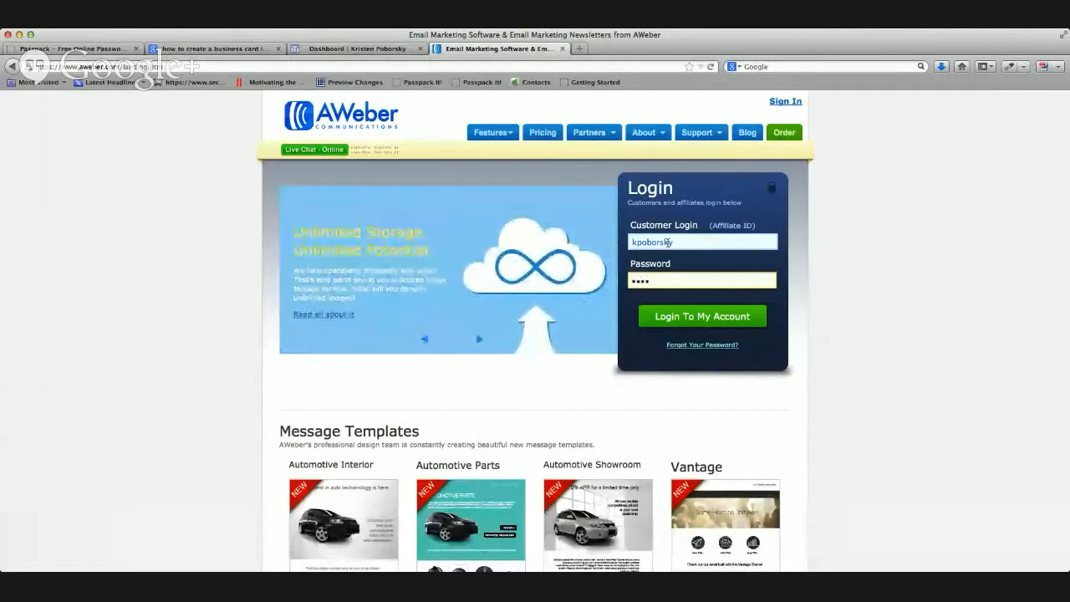
Log in to the account and open the vambasignup mailing list from the list management page.
click(702, 316)
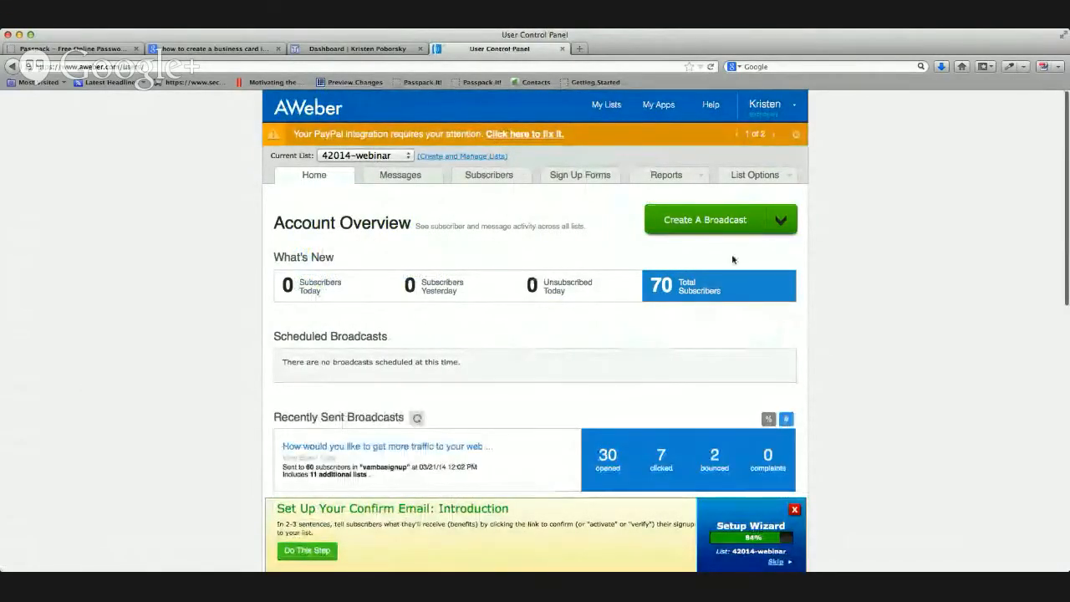
click(606, 106)
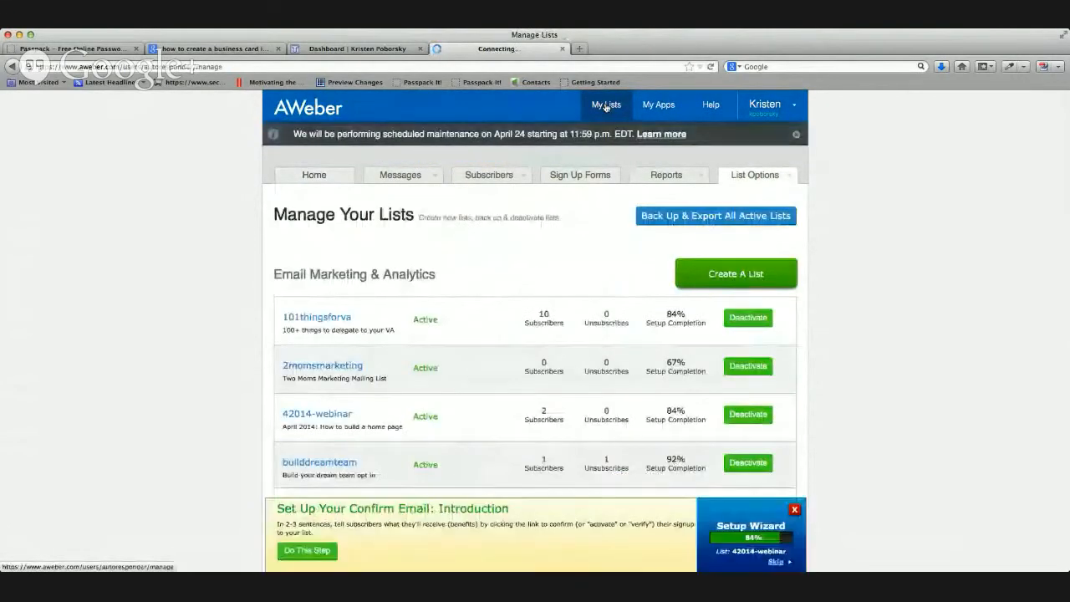
scroll(665, 291, down, 5)
scroll(666, 288, down, 2)
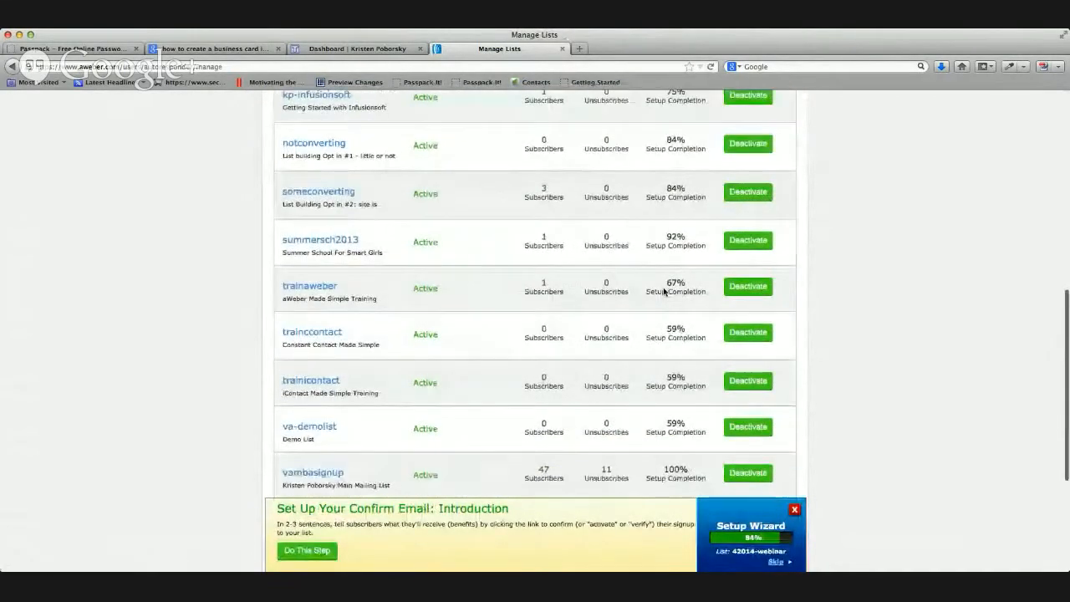
scroll(669, 287, up, 7)
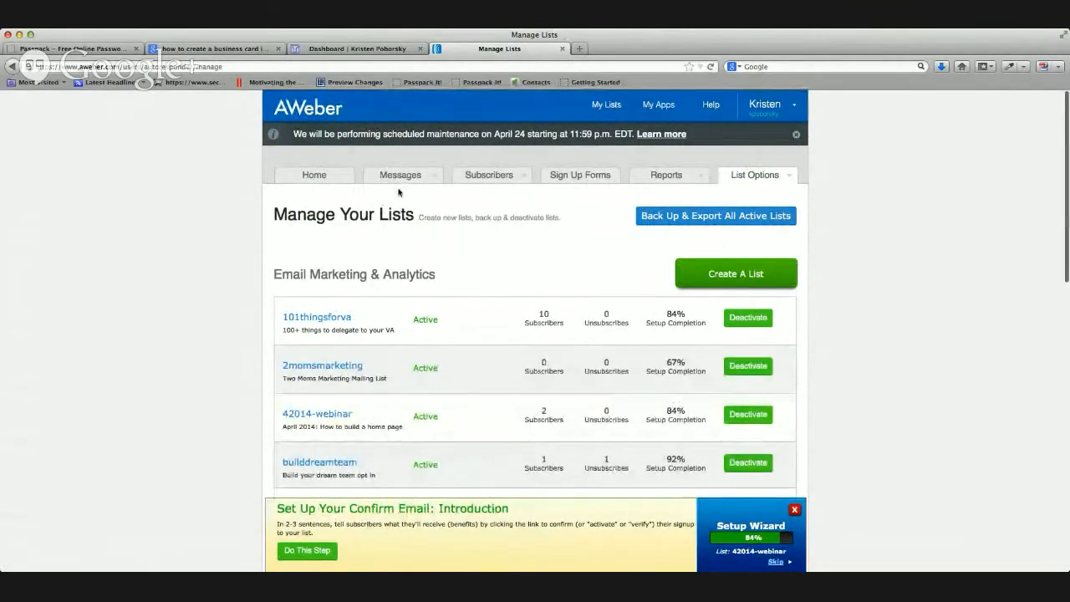
scroll(470, 322, down, 3)
scroll(471, 324, down, 10)
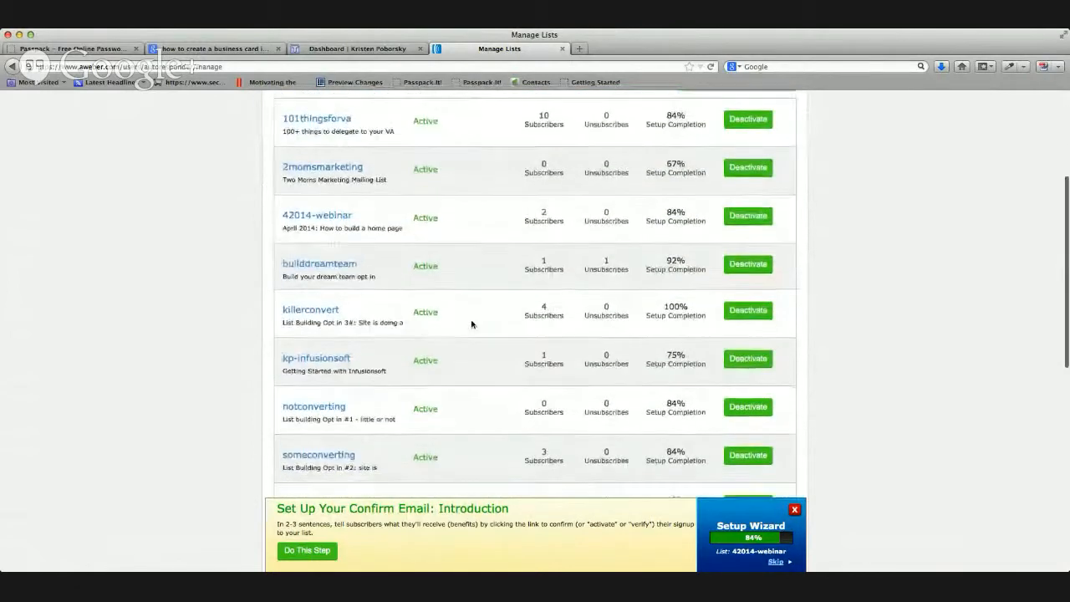
click(315, 373)
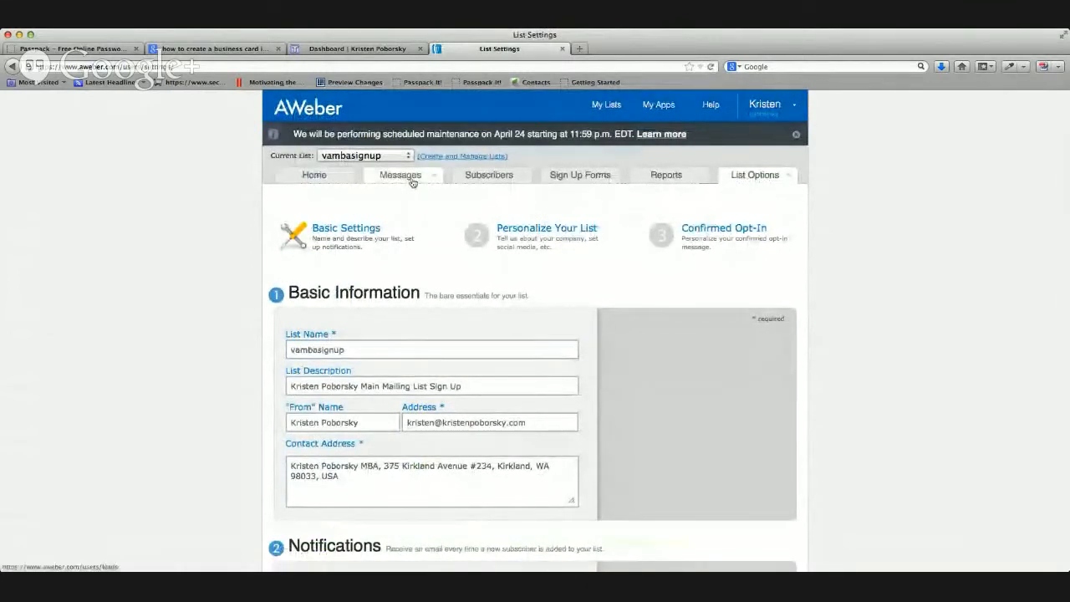
Go to the broadcast messages of the vambasignup list and create a new broadcast.
mouse_move(405, 177)
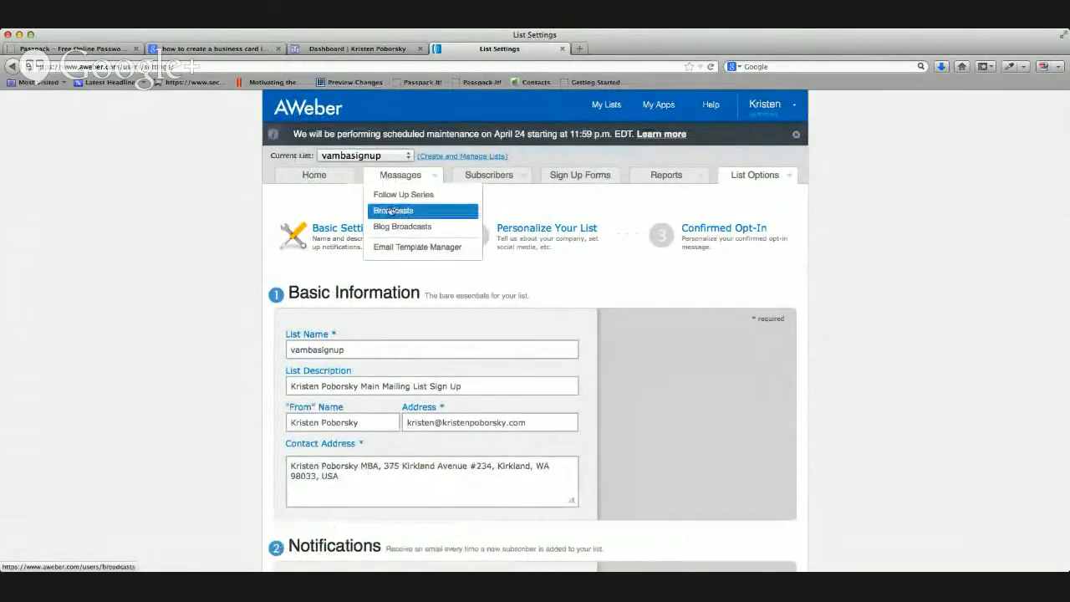
click(388, 212)
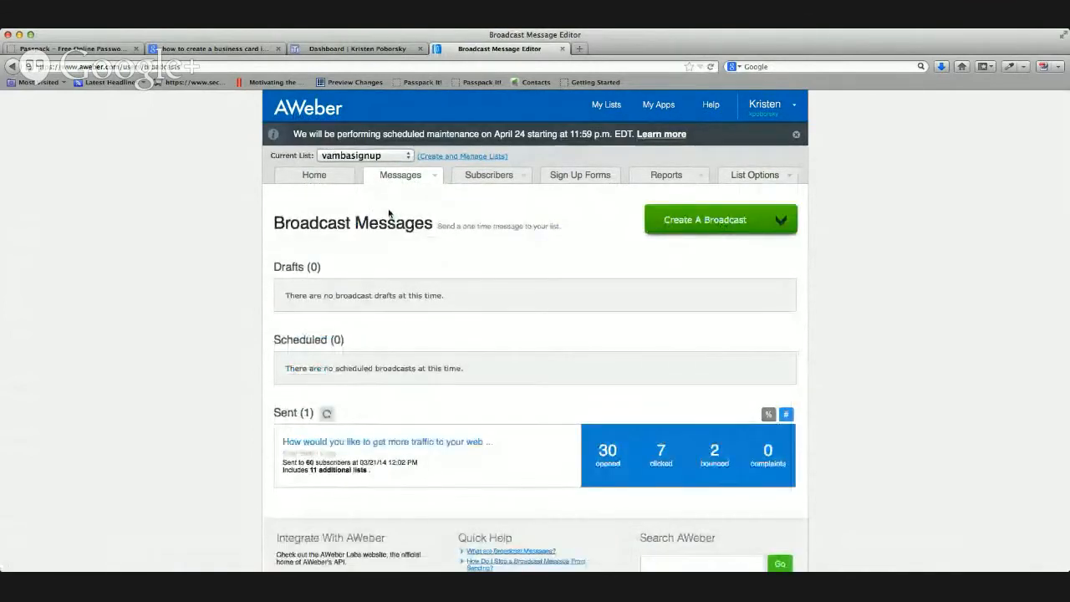
click(677, 222)
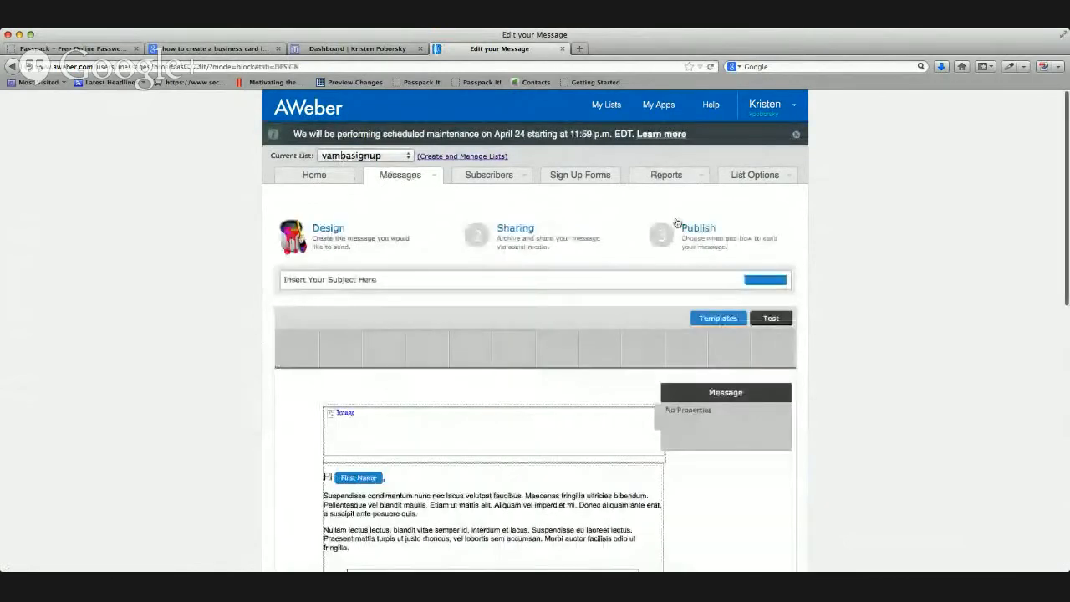
Apply the saved custom template labelled 2.14 to the broadcast message.
scroll(504, 396, down, 3)
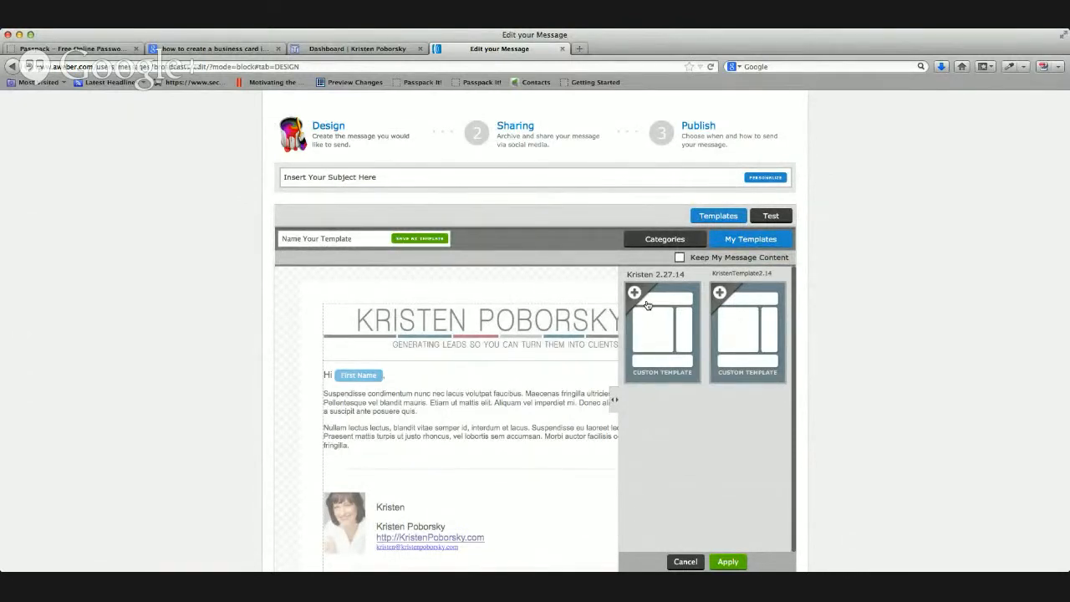
scroll(702, 244, down, 1)
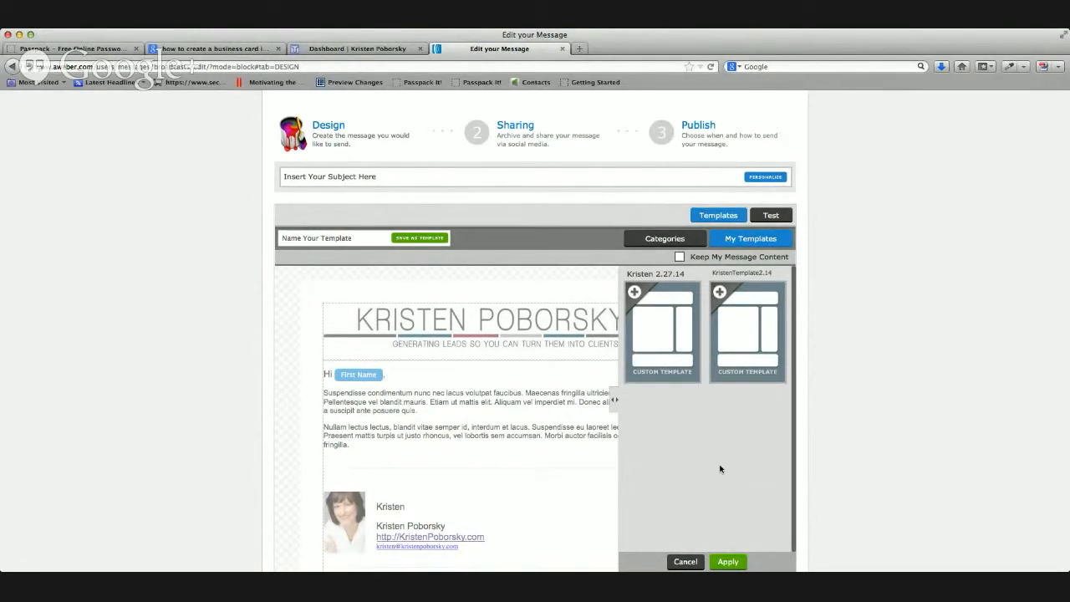
scroll(721, 467, down, 2)
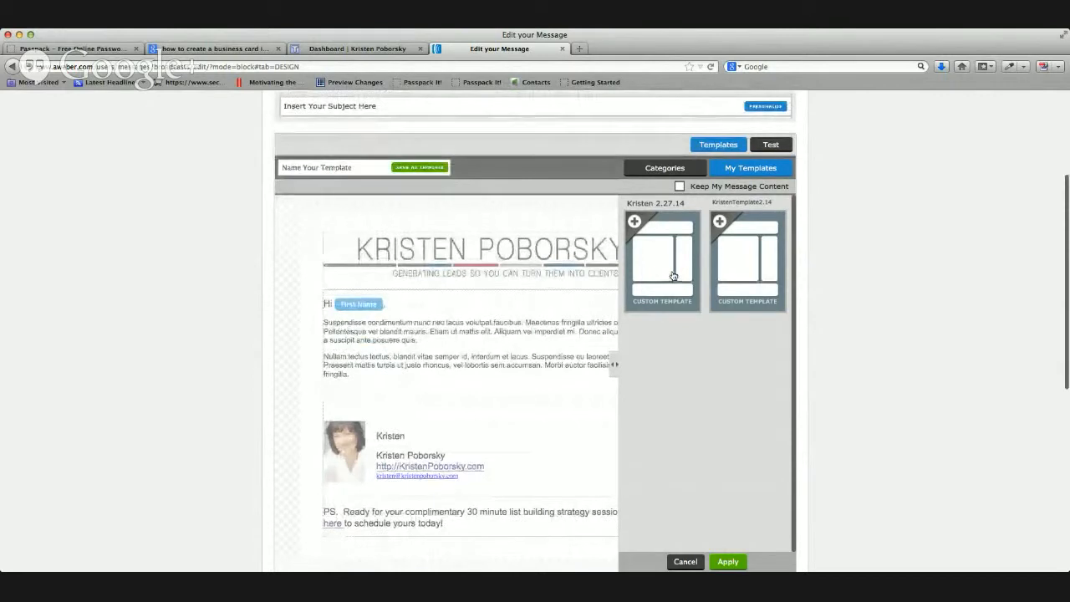
click(744, 248)
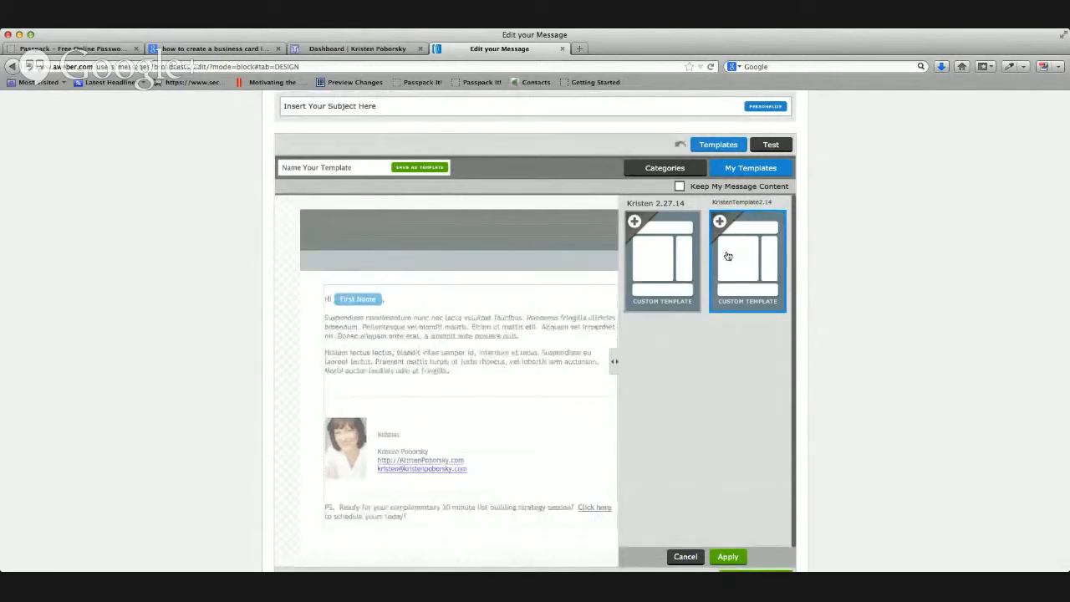
click(724, 554)
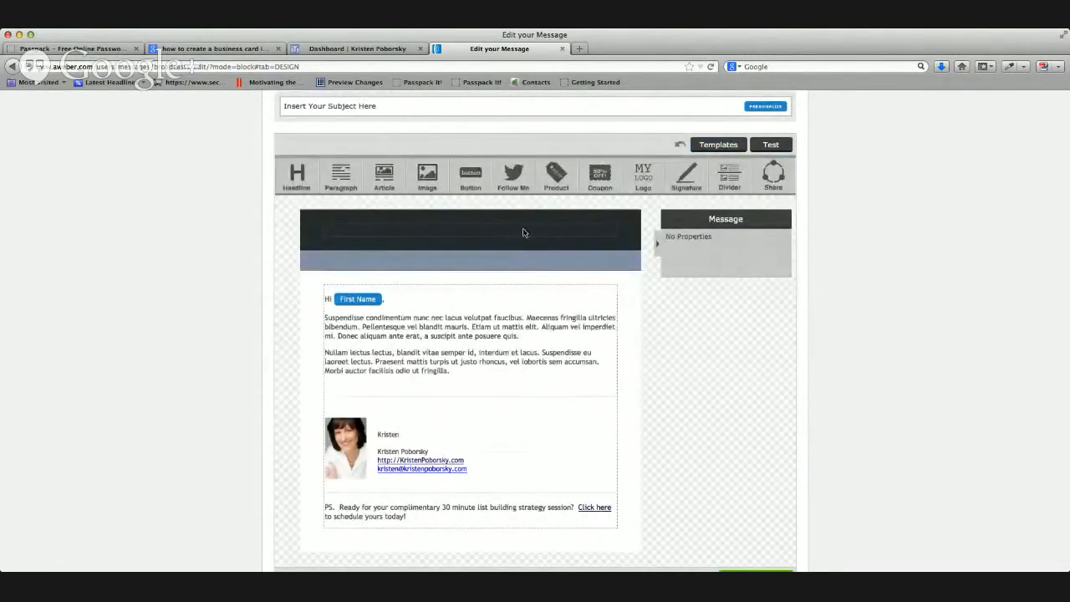
Switch the message to the saved custom template labelled 2.27.14 and apply it.
click(728, 147)
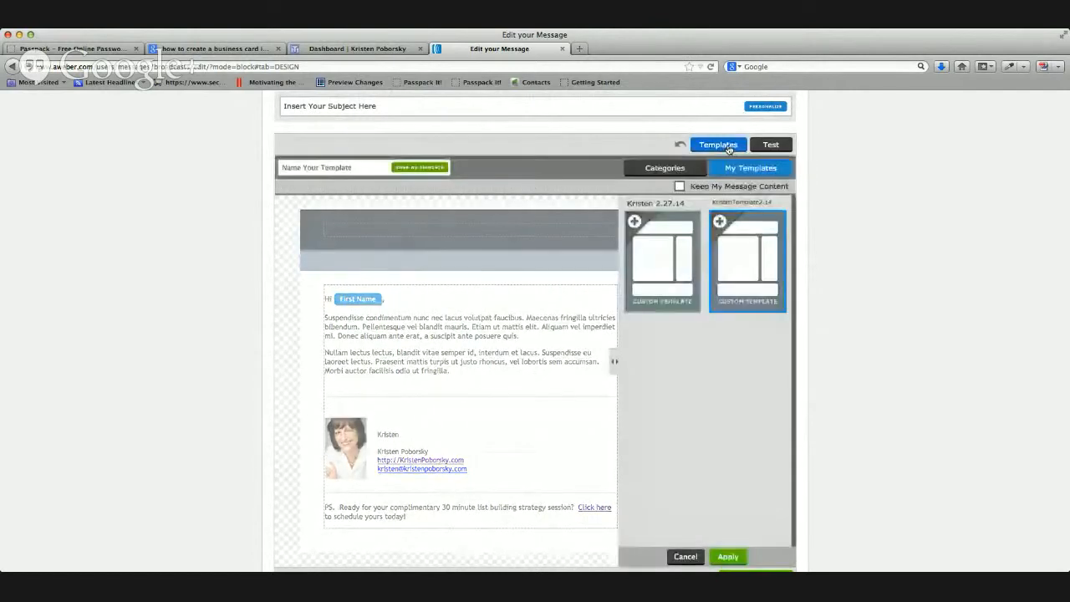
click(666, 253)
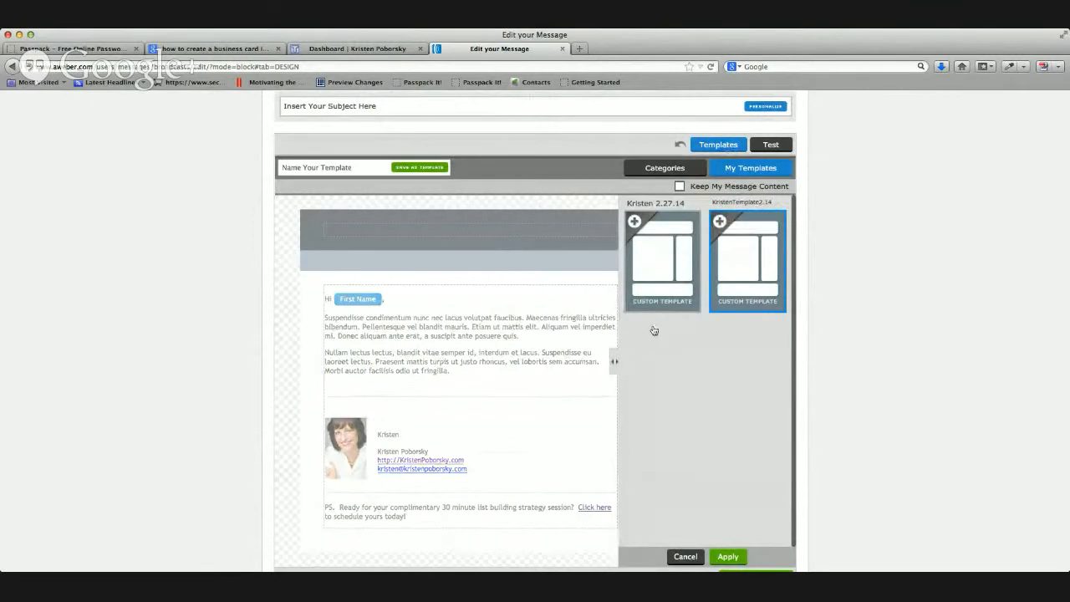
click(725, 562)
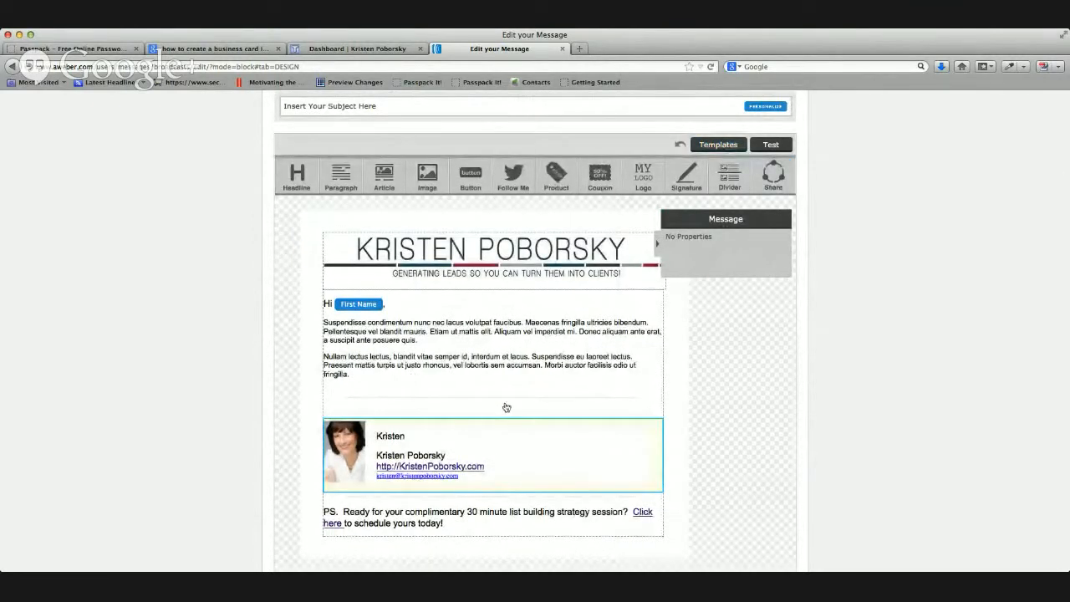
Replace the two placeholder paragraphs under the greeting with "This is my test ezine for aweber training video".
click(430, 326)
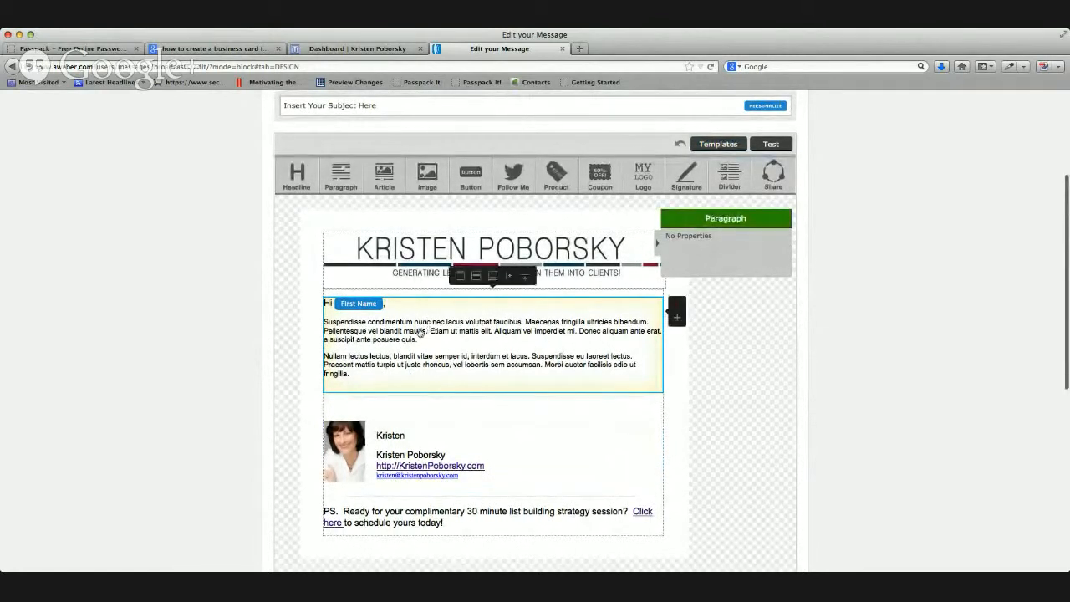
click(349, 325)
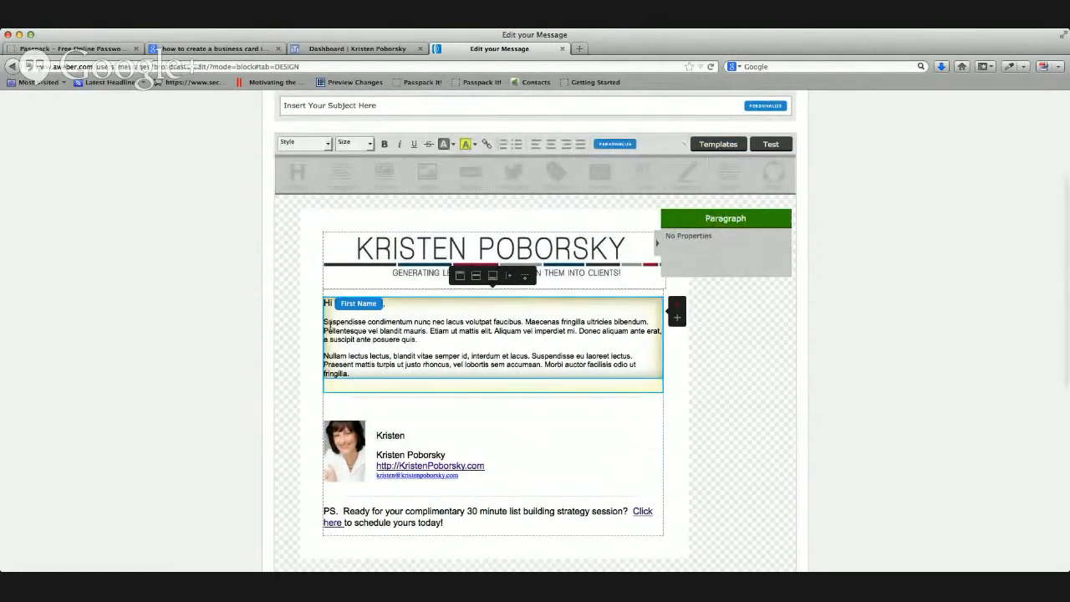
drag(324, 318, 402, 373)
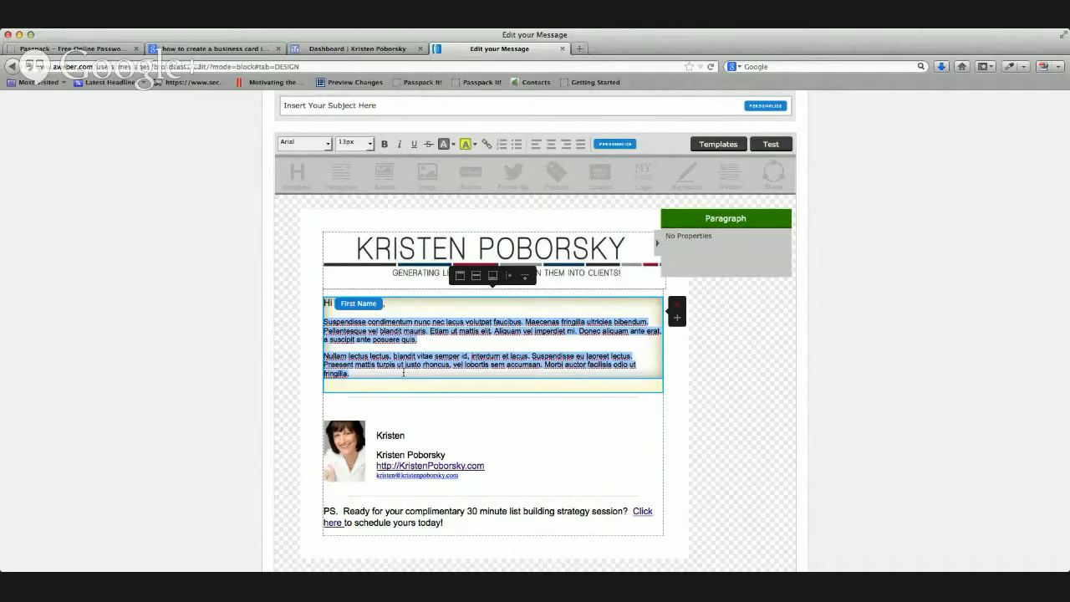
text(This is my)
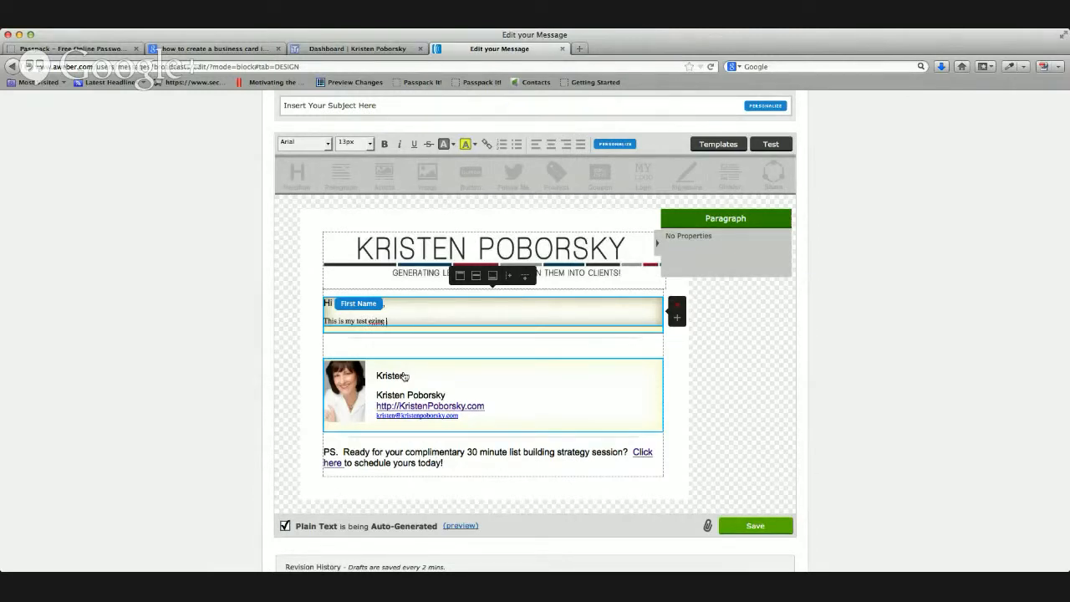
text(test ezine for aweber training video)
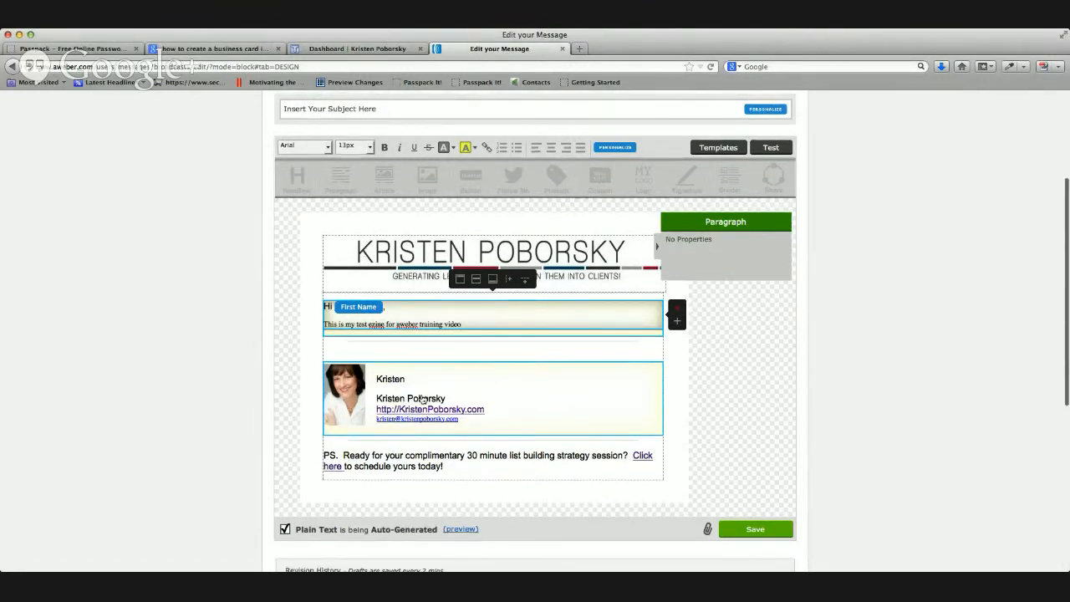
Check the signature text's font, set the sentence under the greeting to Arial and increase its font size.
click(424, 399)
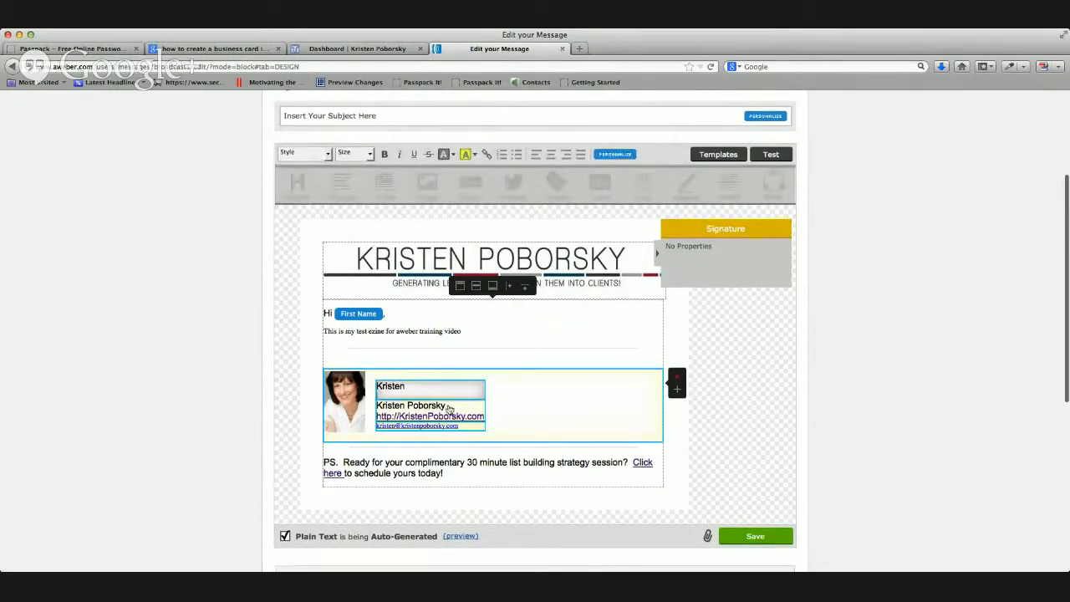
double_click(425, 405)
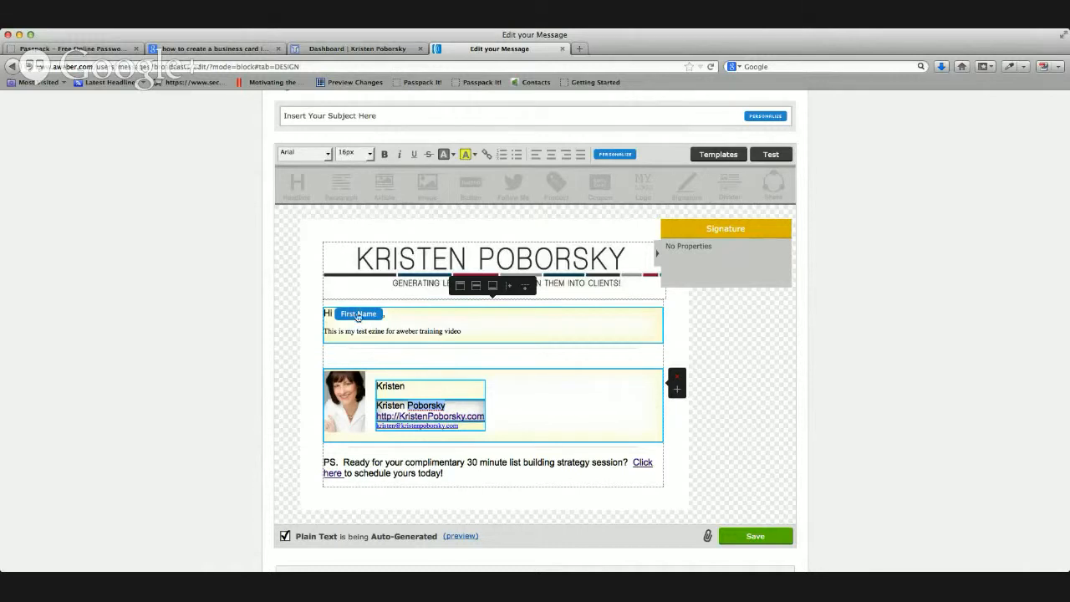
click(463, 338)
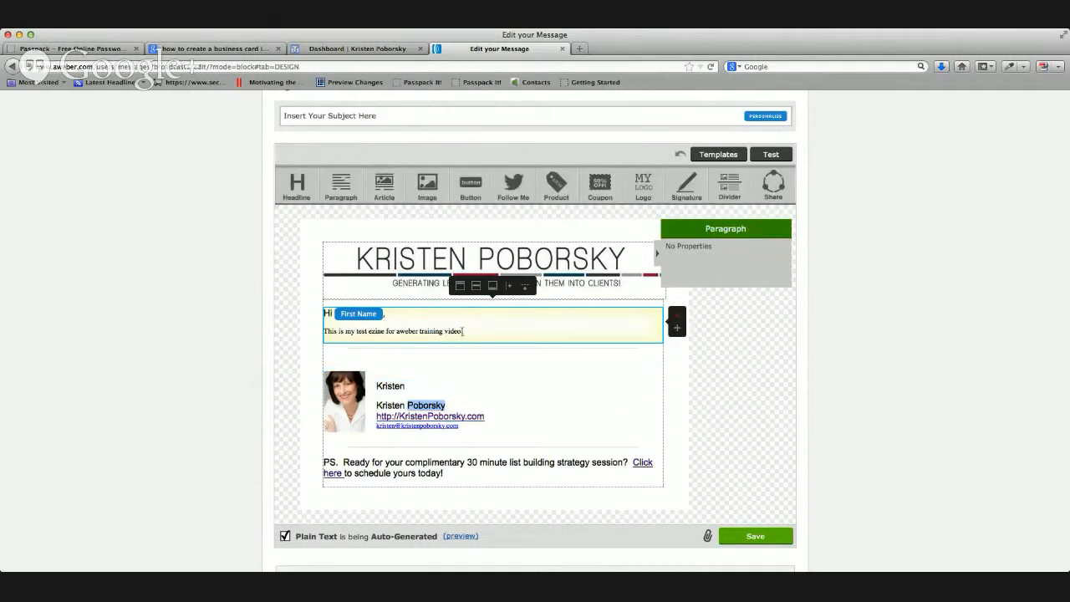
click(461, 331)
drag(462, 331, 325, 331)
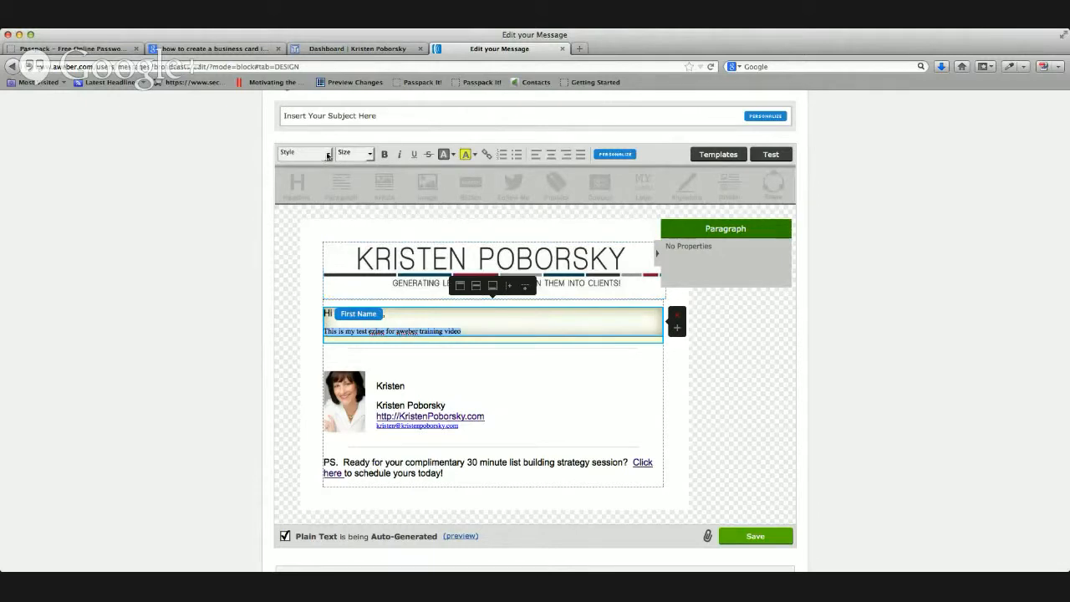
click(308, 176)
click(370, 156)
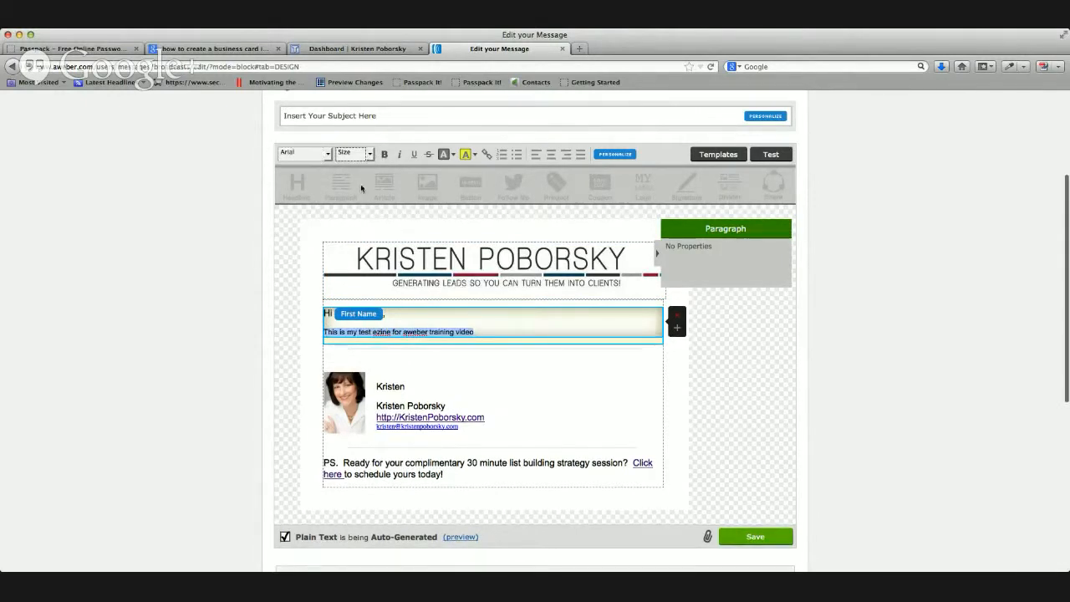
Add "Now the text is working just fine!" at the end of the sentence under the greeting.
click(528, 332)
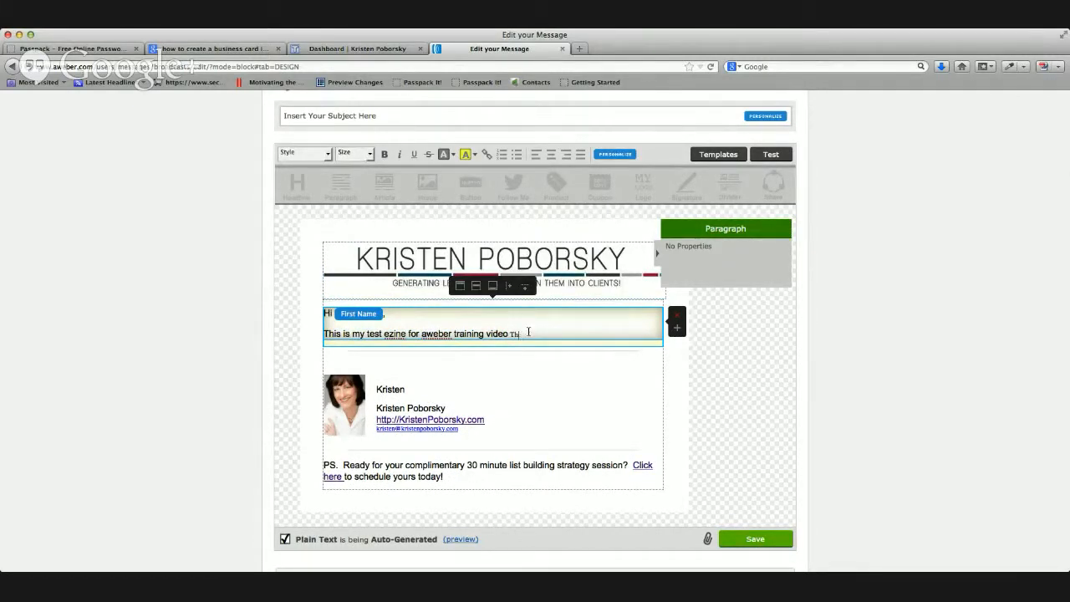
text(o)
text( Now the test)
key(BackSpace)
text(xt is working just fine!)
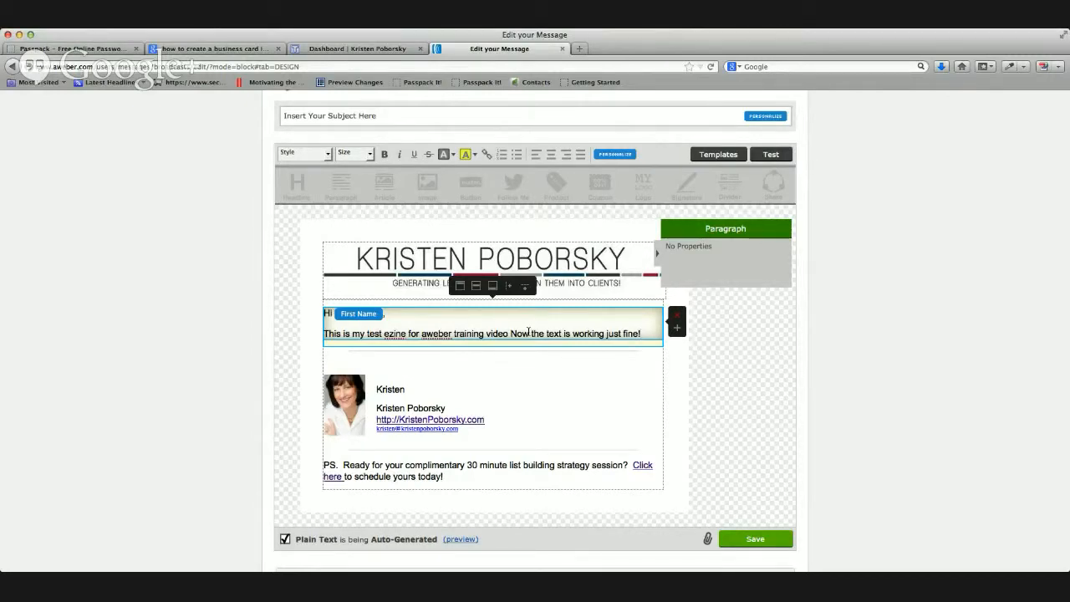
Insert a Paragraph block between the body text's divider and the signature, and delete the First Name personalization from it.
scroll(518, 343, down, 2)
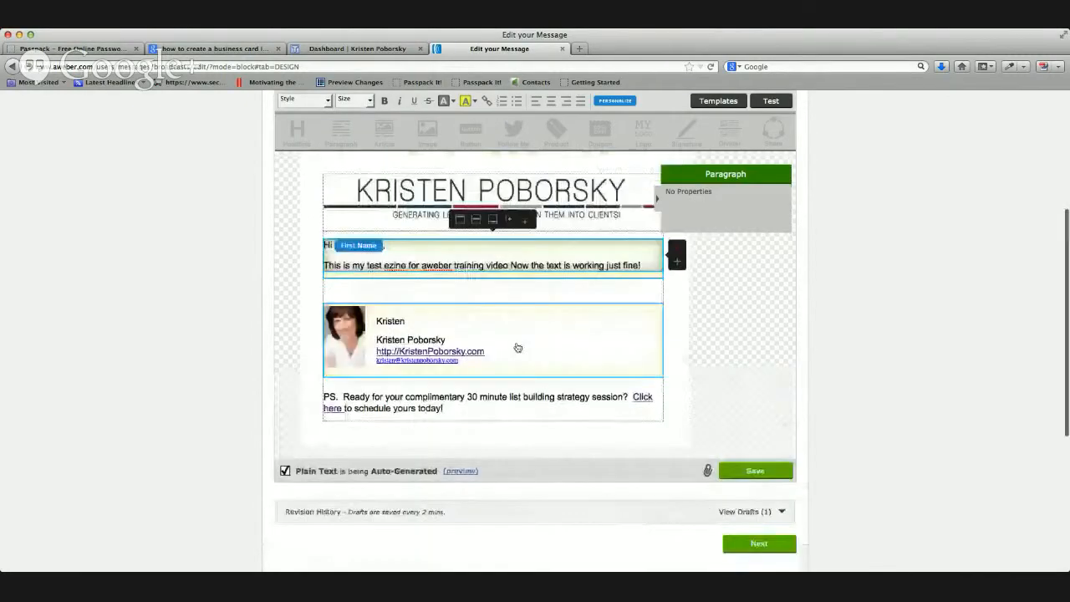
scroll(518, 346, up, 5)
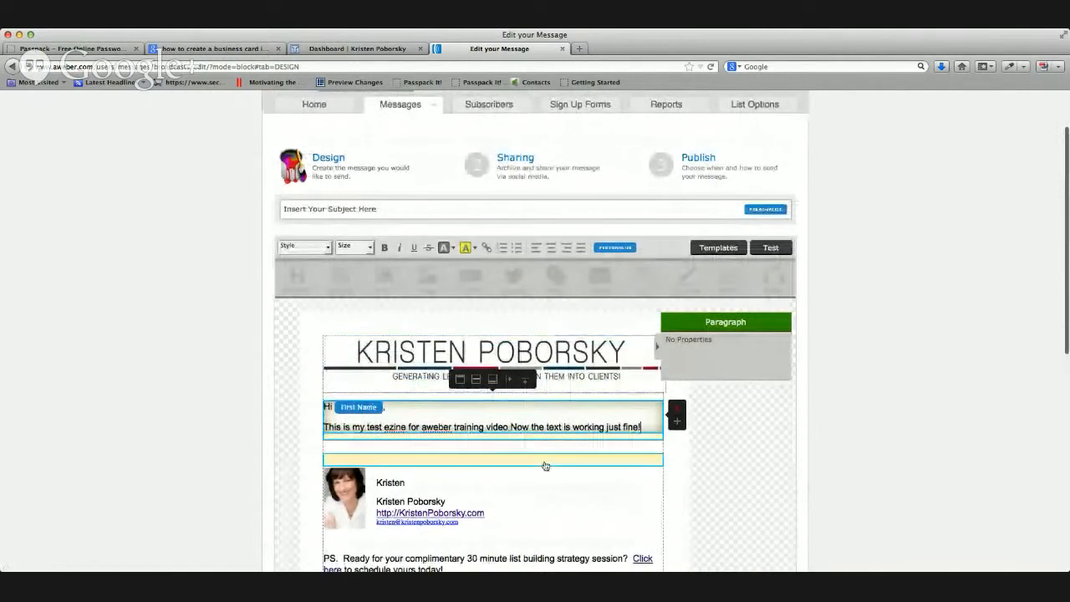
click(521, 462)
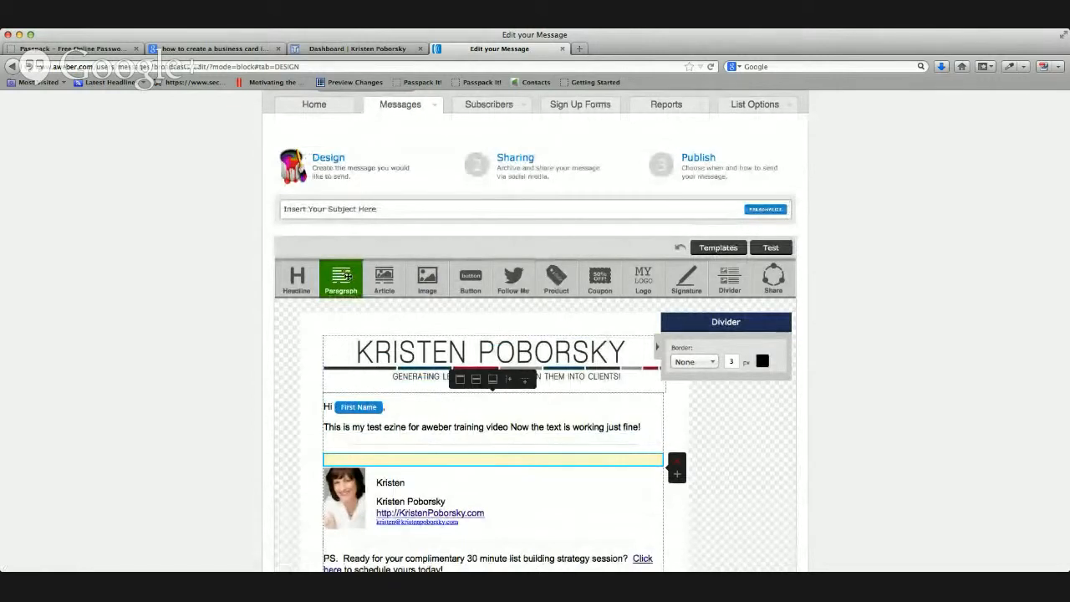
drag(343, 274, 448, 462)
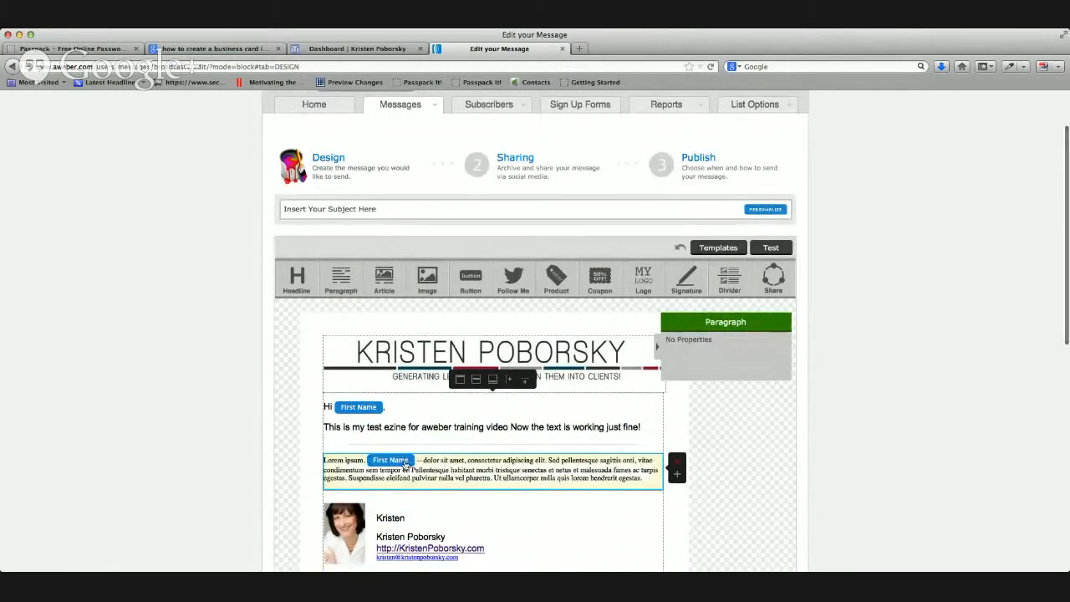
click(405, 465)
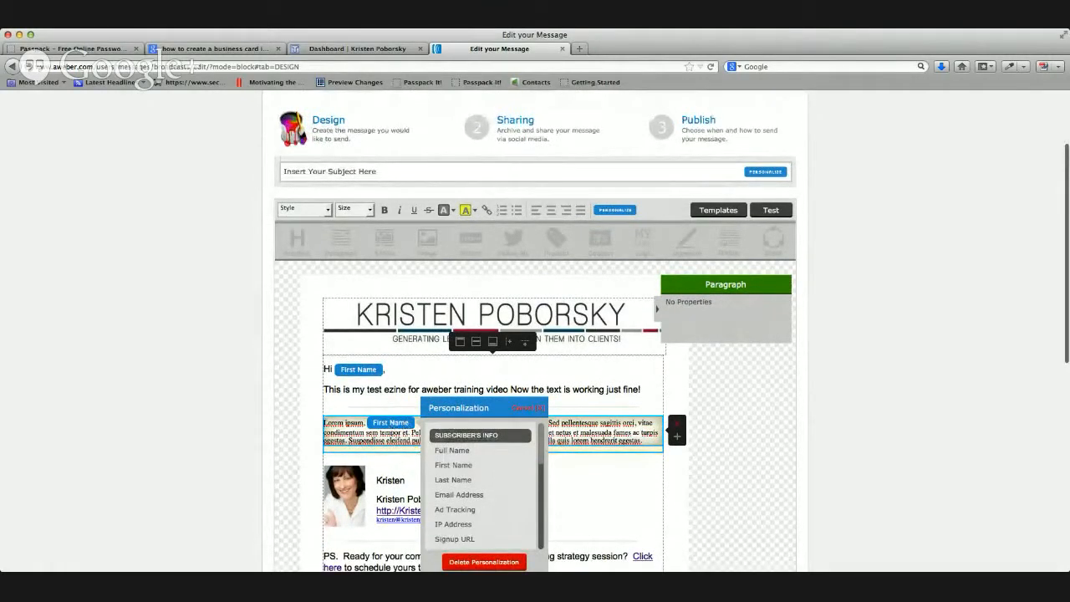
click(484, 562)
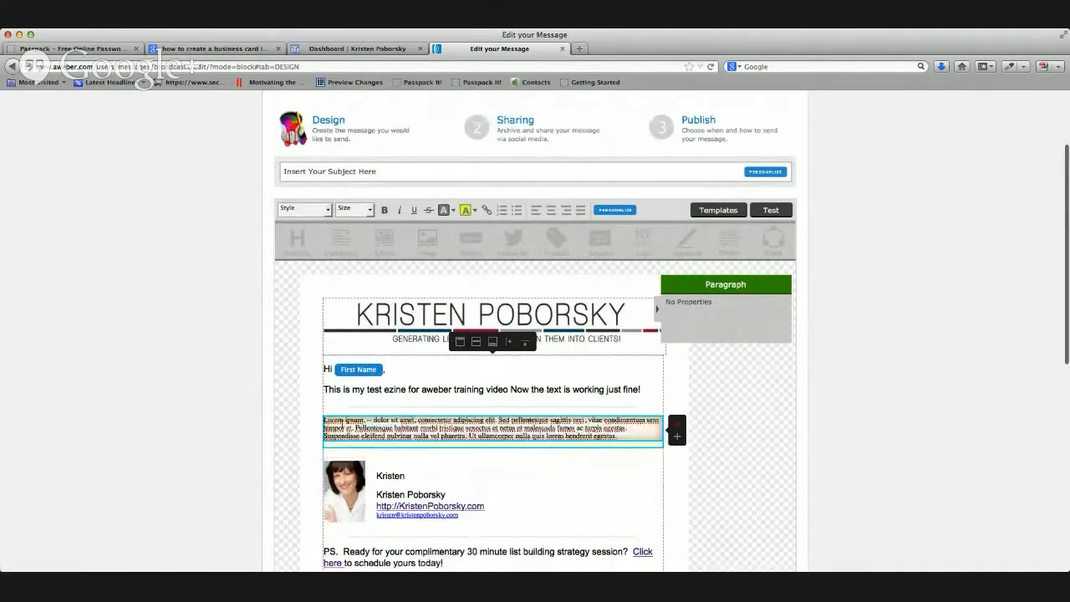
Set the placeholder text in the new Paragraph block to Arial at 16px.
drag(621, 435, 345, 420)
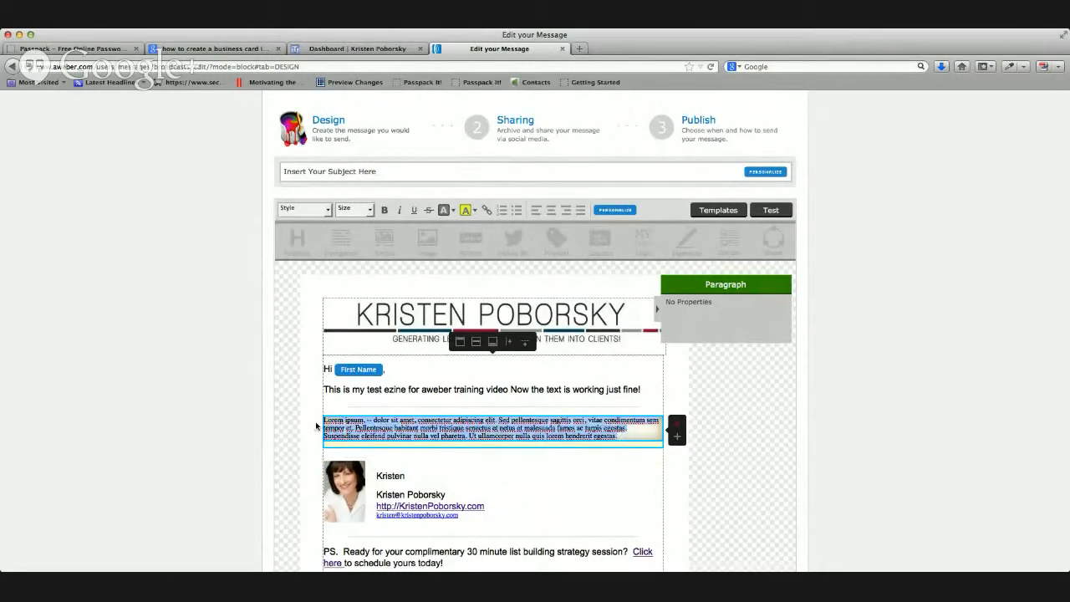
click(302, 227)
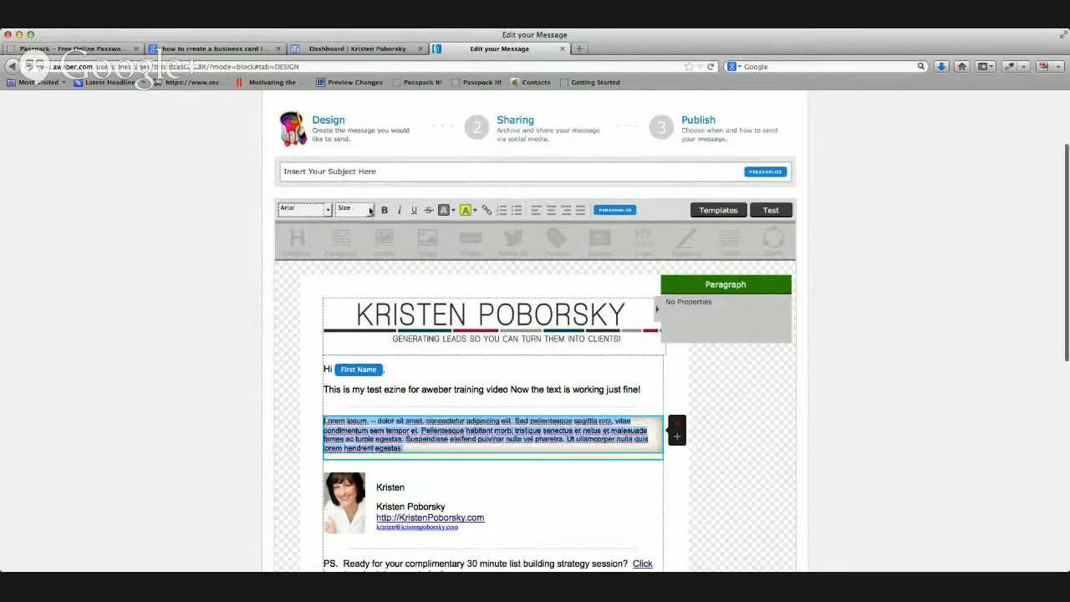
click(356, 281)
click(333, 422)
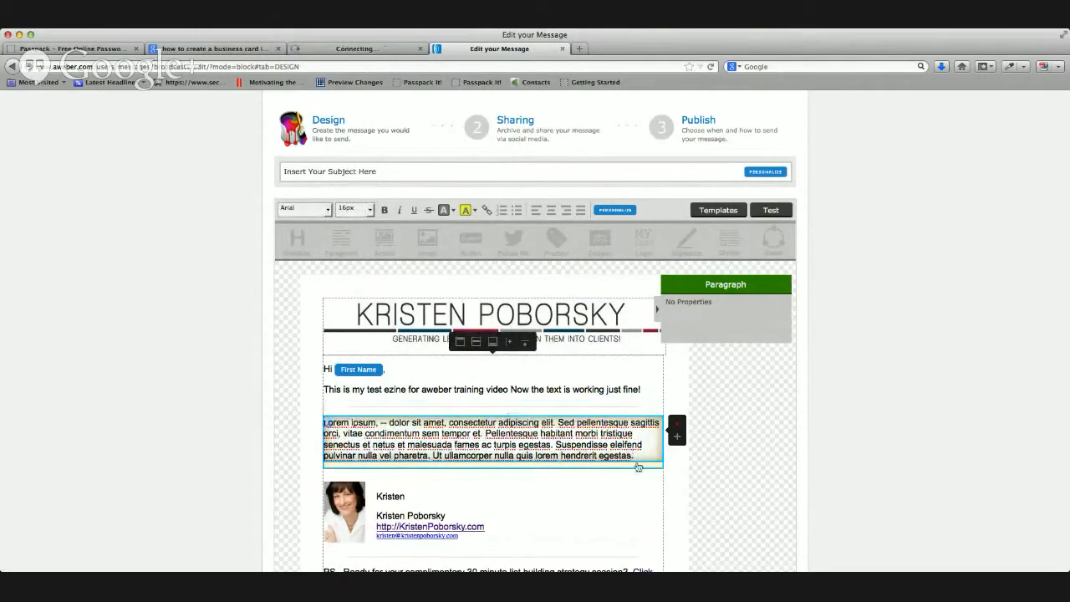
Replace the placeholder text in the new Paragraph block with "This is a new section of type right here....".
drag(636, 461, 319, 426)
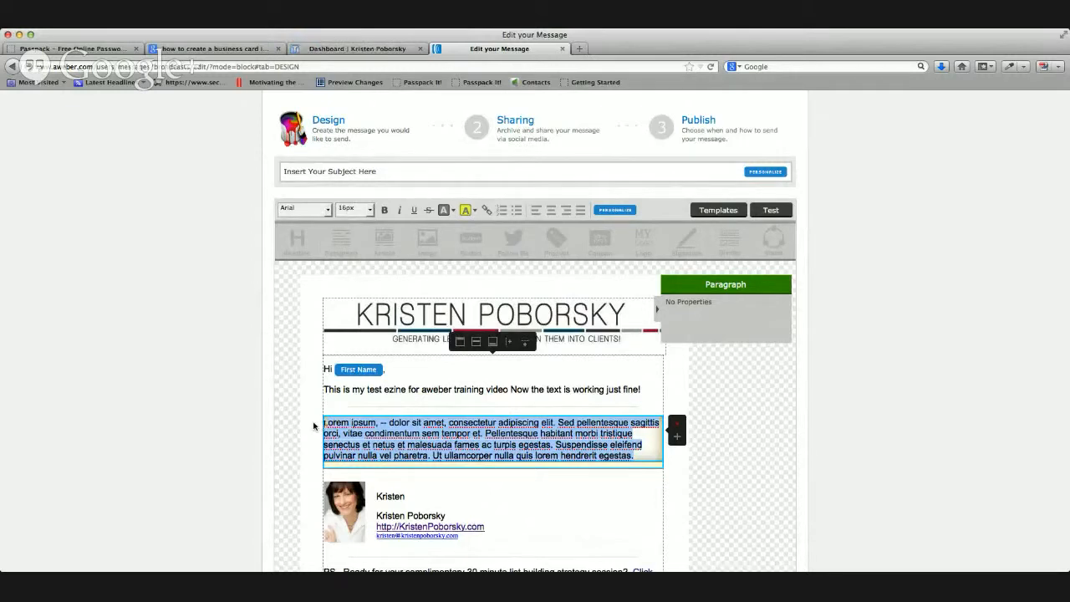
key(BackSpace)
key(BackSpace)
key(BackSpace)
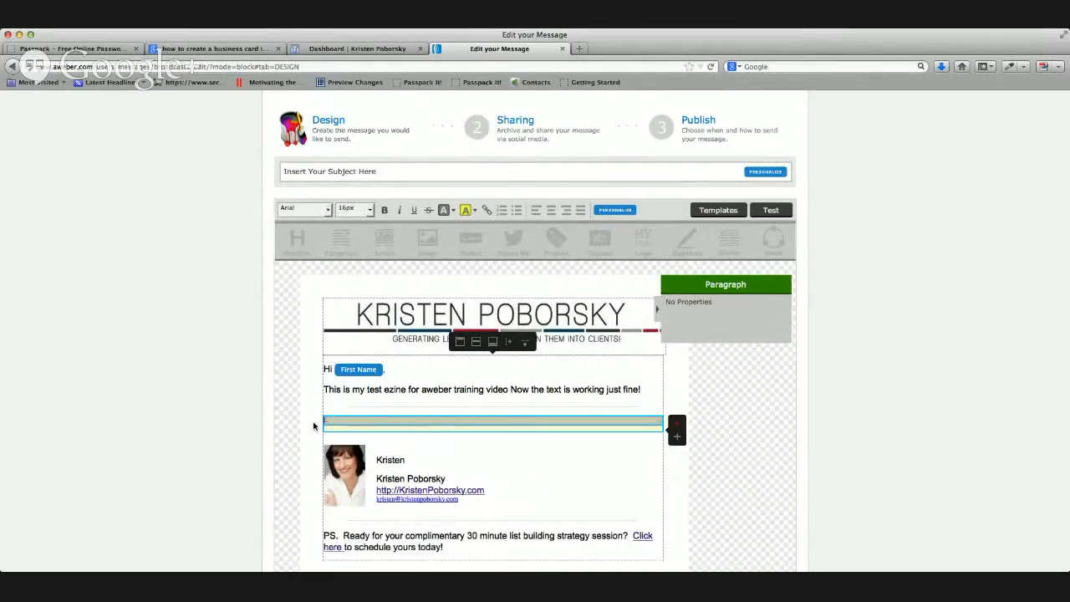
text(This is a new)
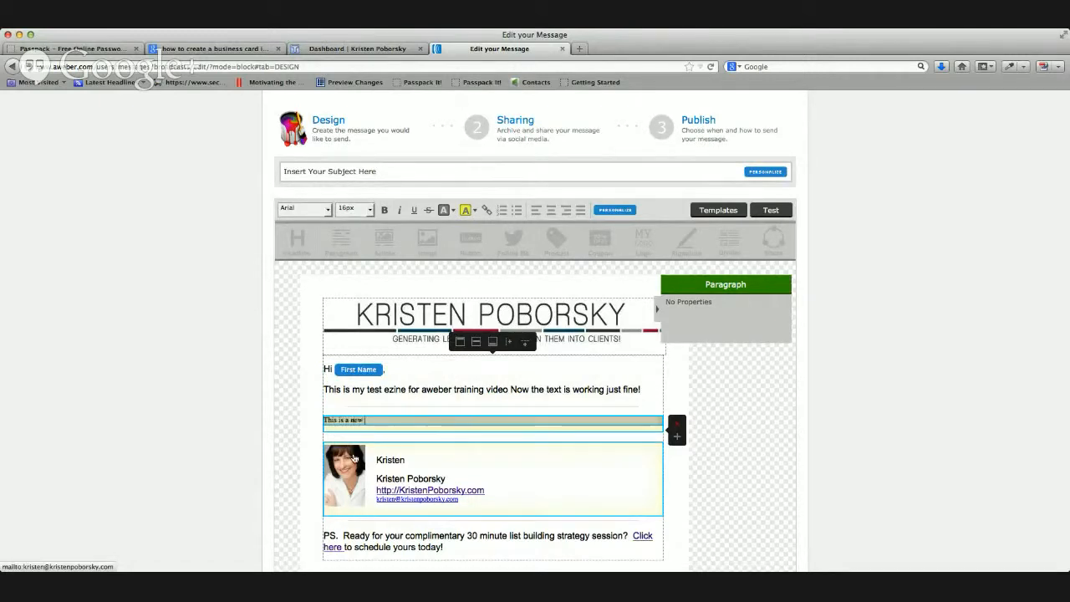
text( section of type right here...)
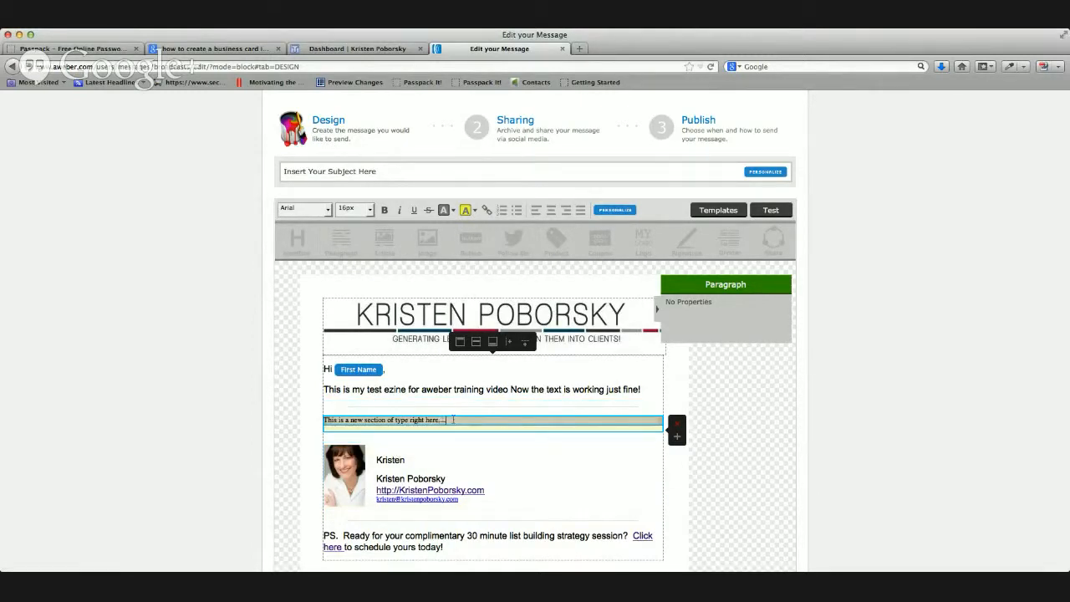
Add two line breaks after the sentence in the new Paragraph block.
drag(453, 420, 323, 420)
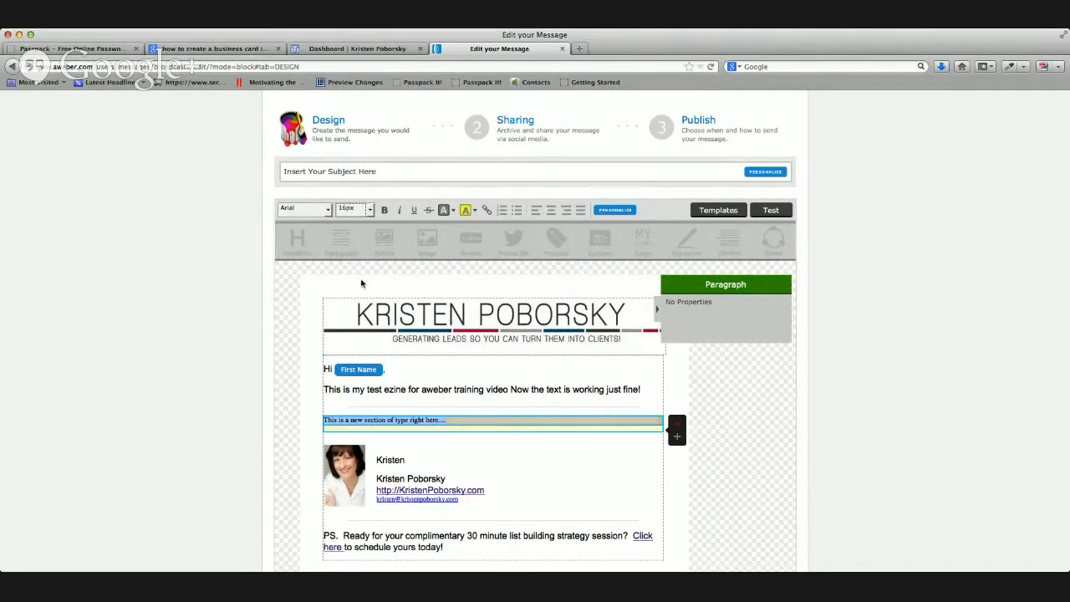
click(465, 421)
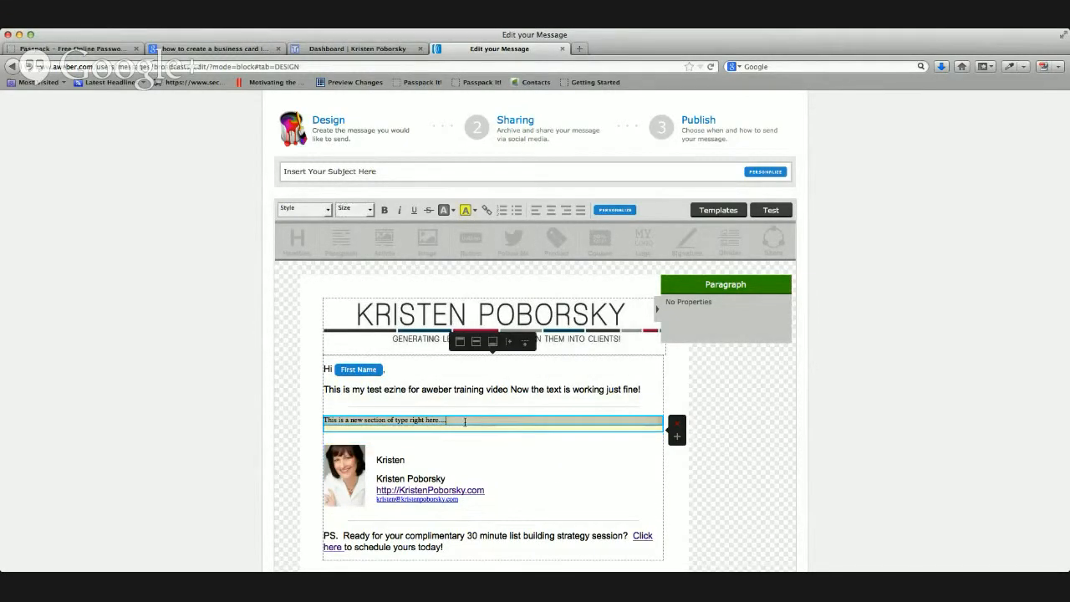
key(Return)
key(Return)
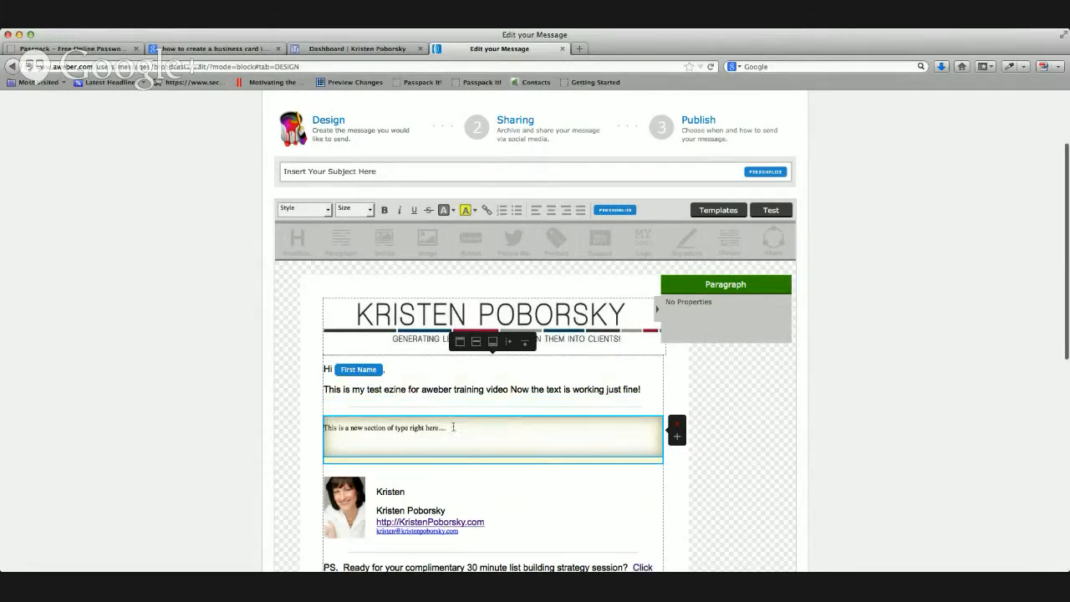
Format the sentence "This is a new section of type right here...." in Arial at 16px.
drag(444, 429, 291, 428)
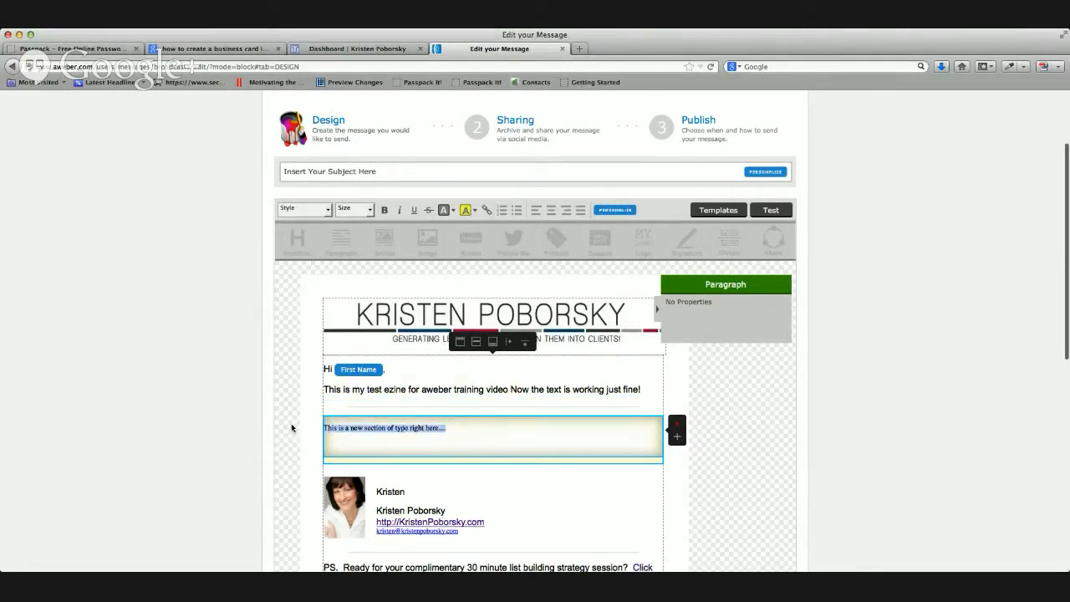
click(327, 209)
click(300, 233)
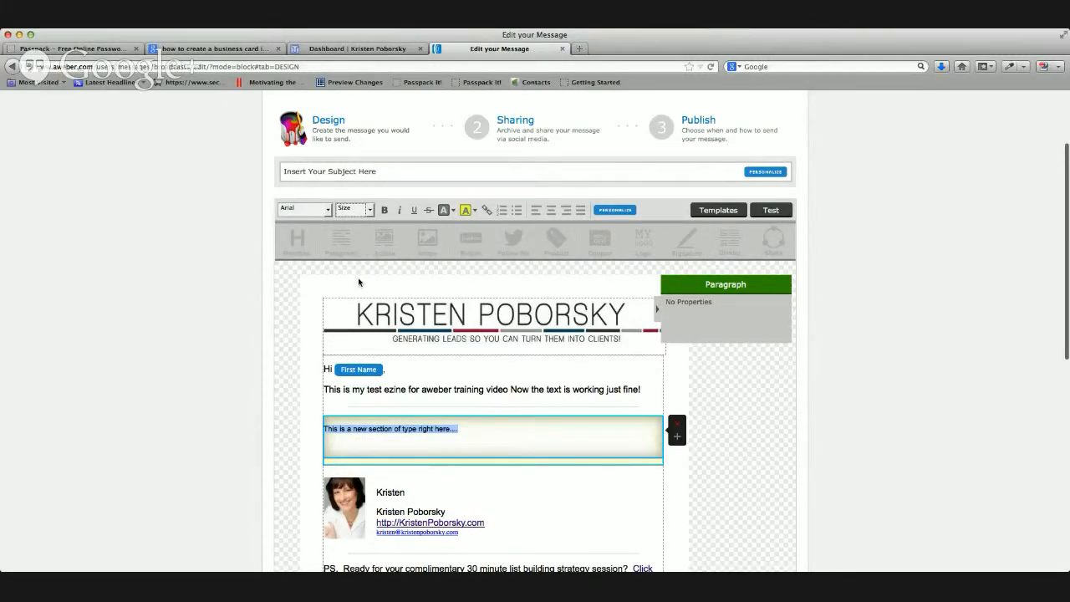
click(518, 435)
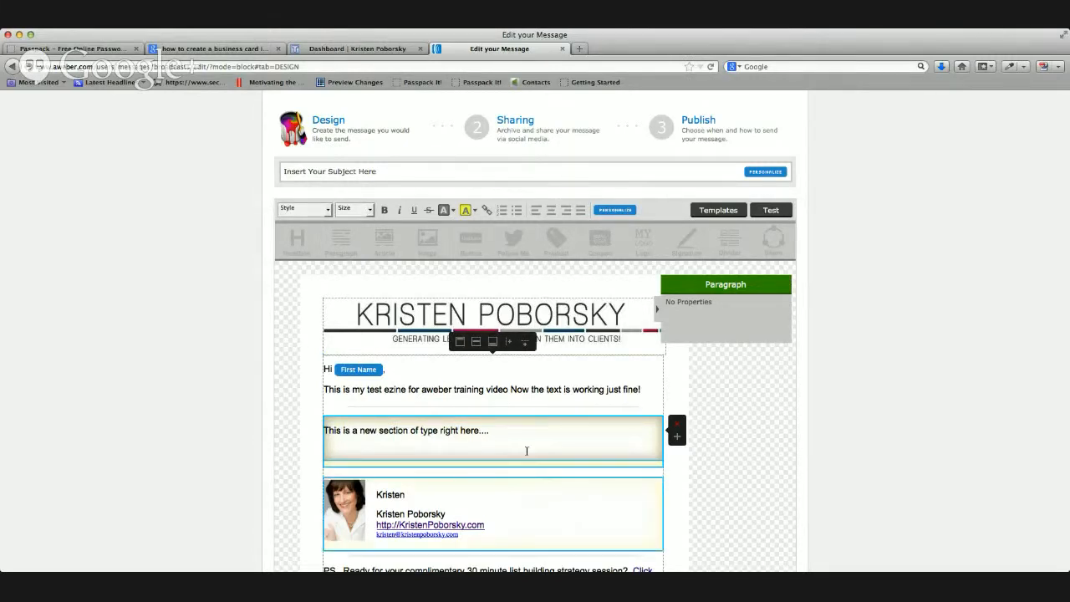
Try a Divider block with a Solid border between the new paragraph and the signature, and remove it again.
click(541, 495)
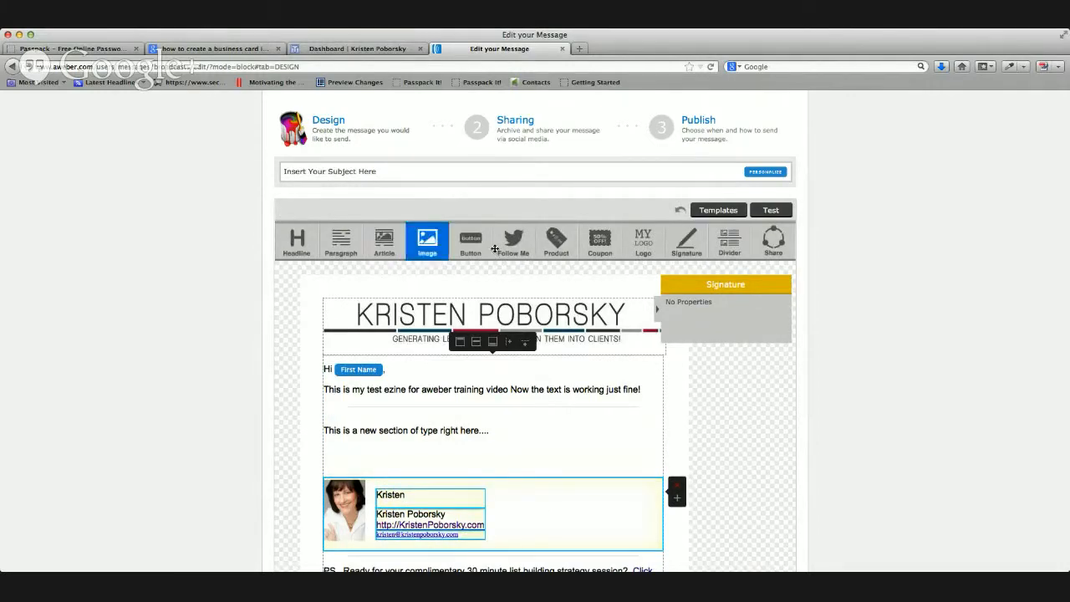
scroll(708, 336, down, 2)
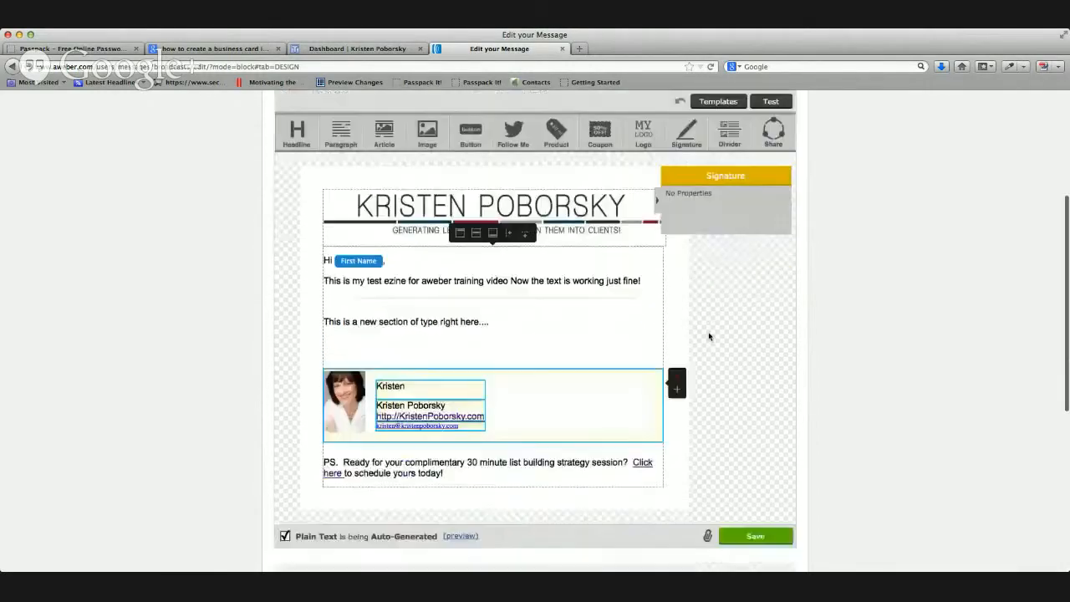
scroll(708, 336, up, 2)
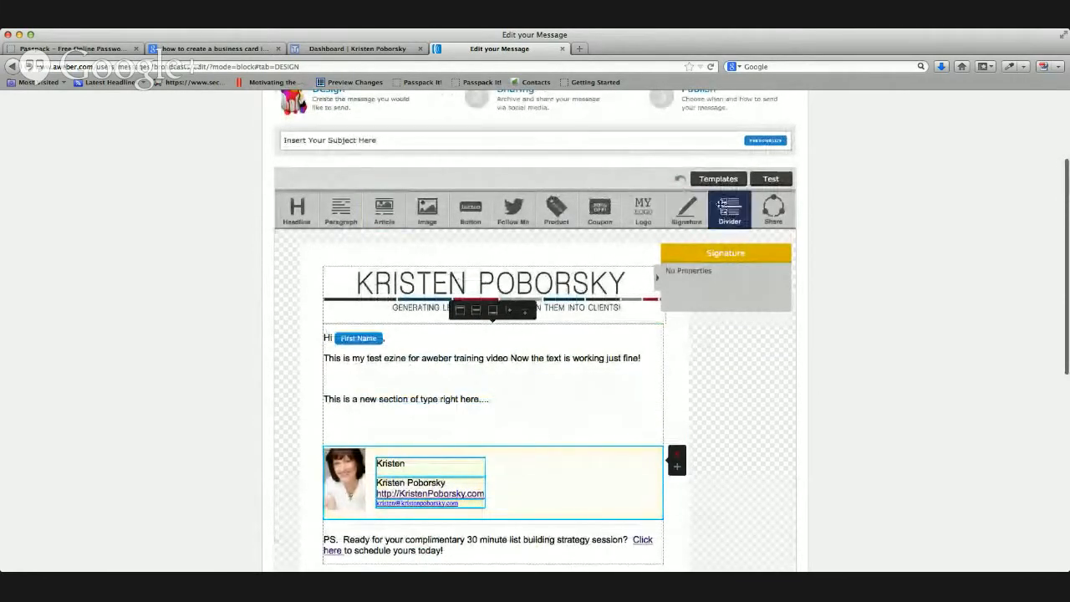
mouse_move(729, 209)
mouse_down()
mouse_move(573, 420)
mouse_move(552, 478)
mouse_move(554, 466)
mouse_up()
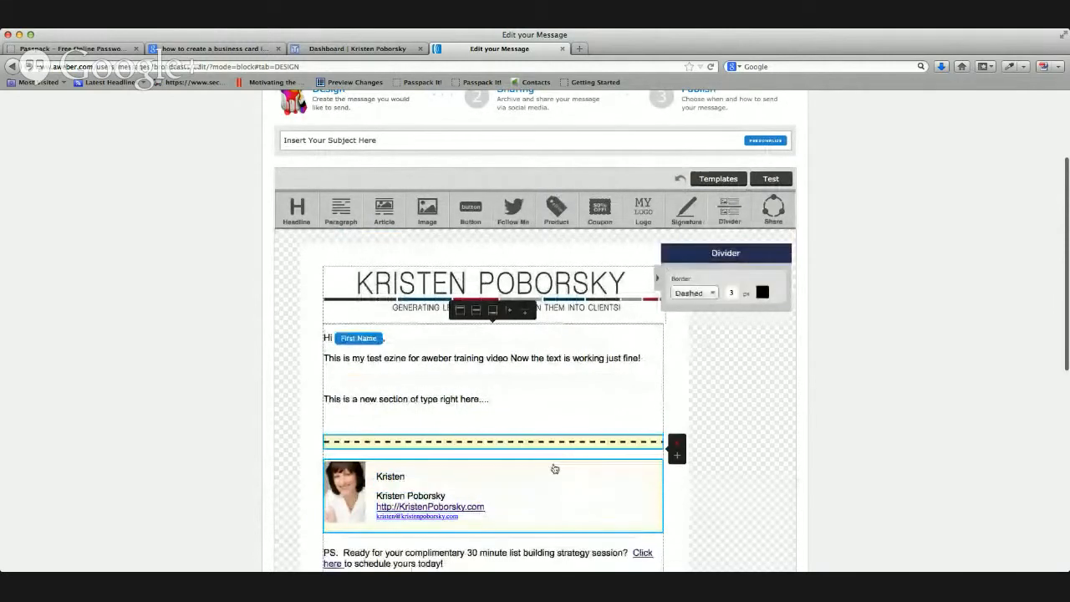
click(711, 295)
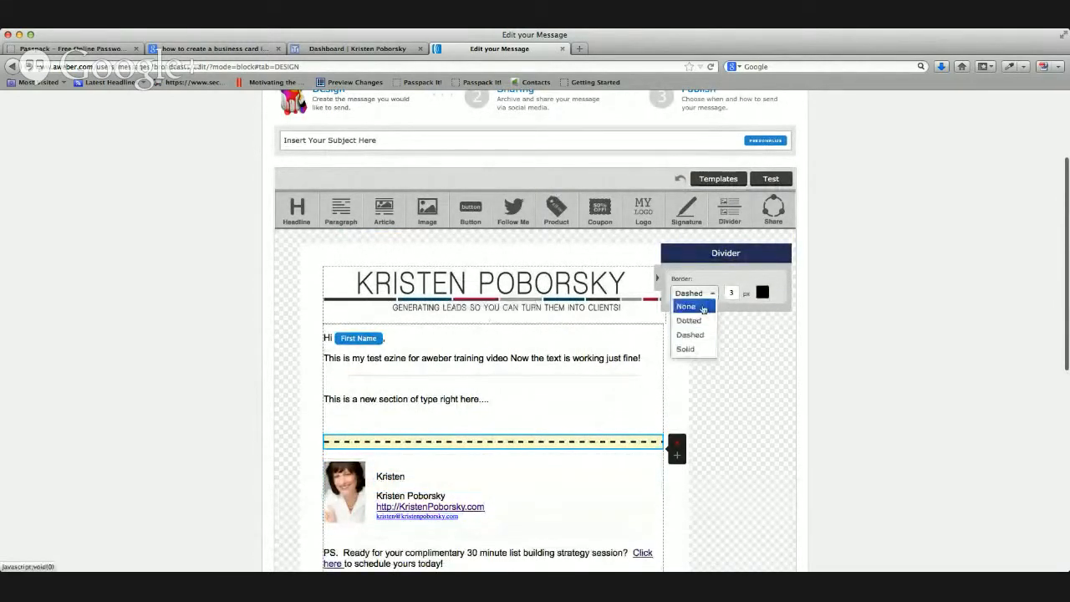
click(689, 349)
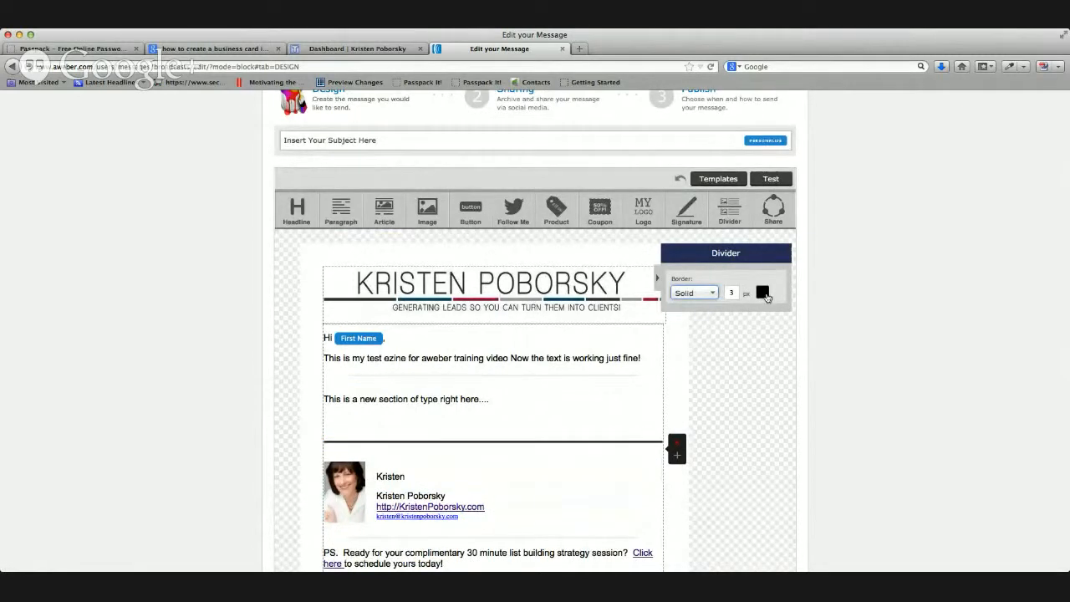
click(676, 447)
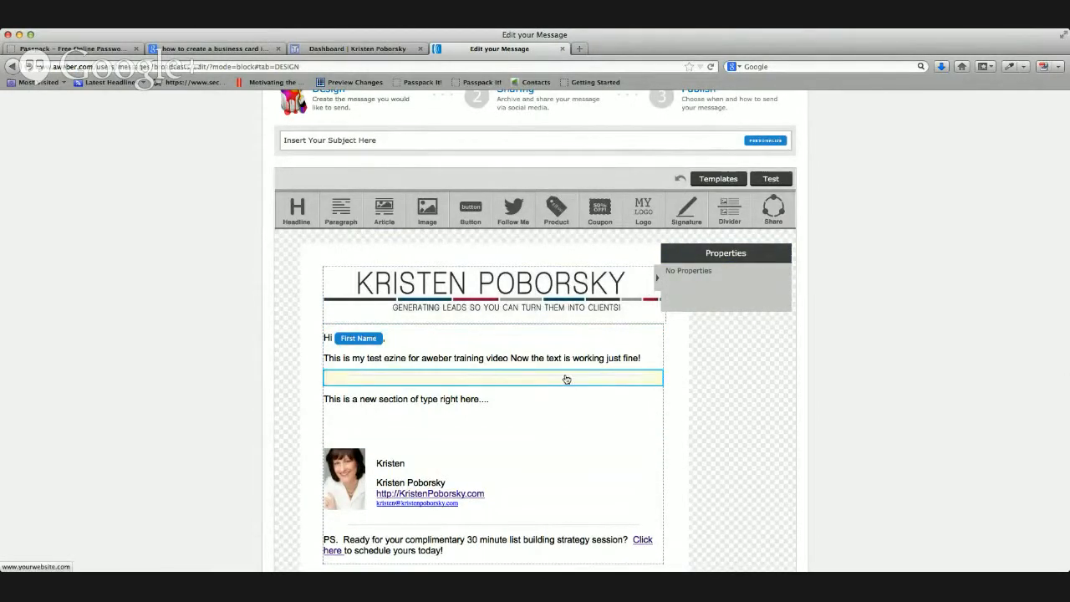
Examine the image properties of the thin divider line between the two body paragraphs.
click(626, 382)
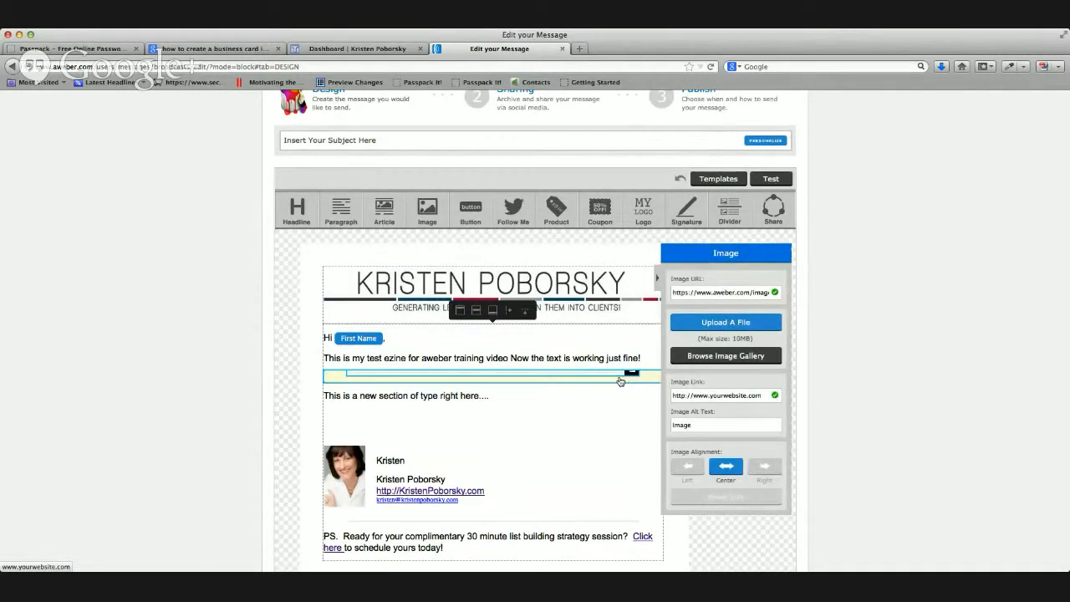
click(601, 488)
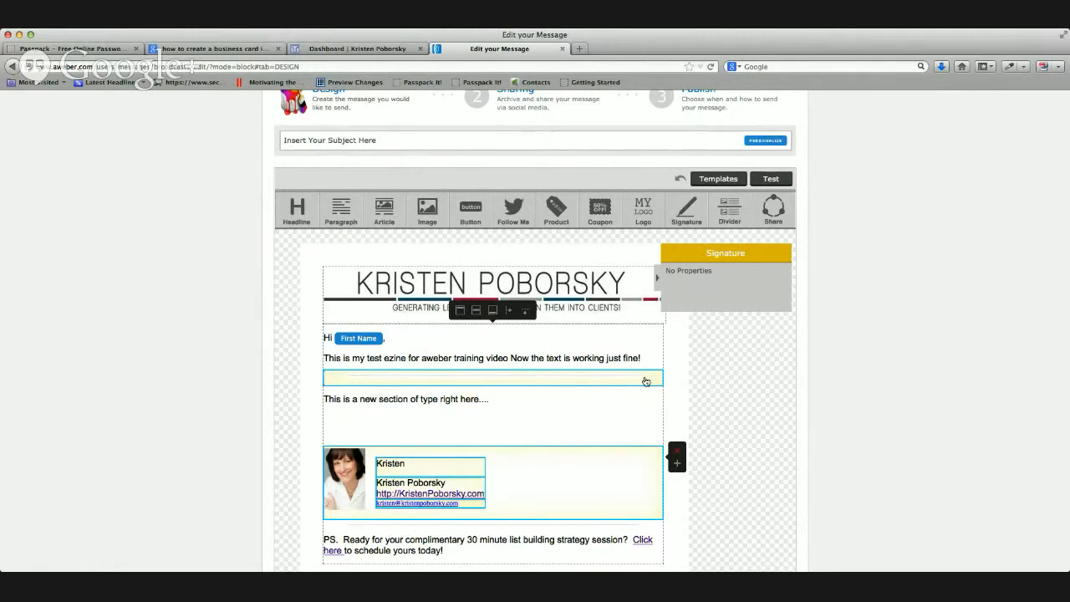
scroll(645, 381, down, 3)
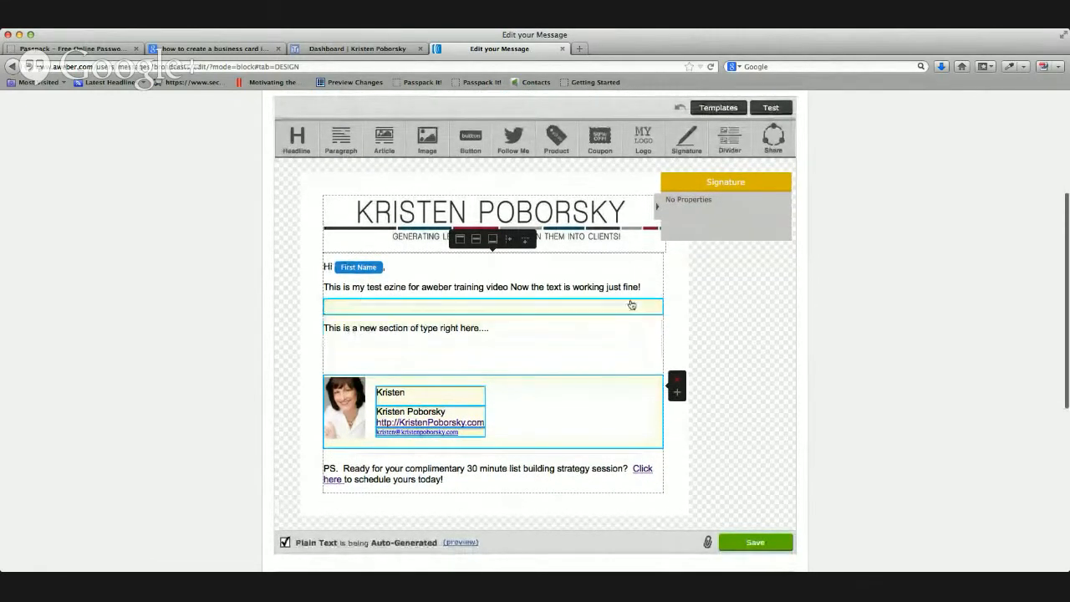
click(631, 304)
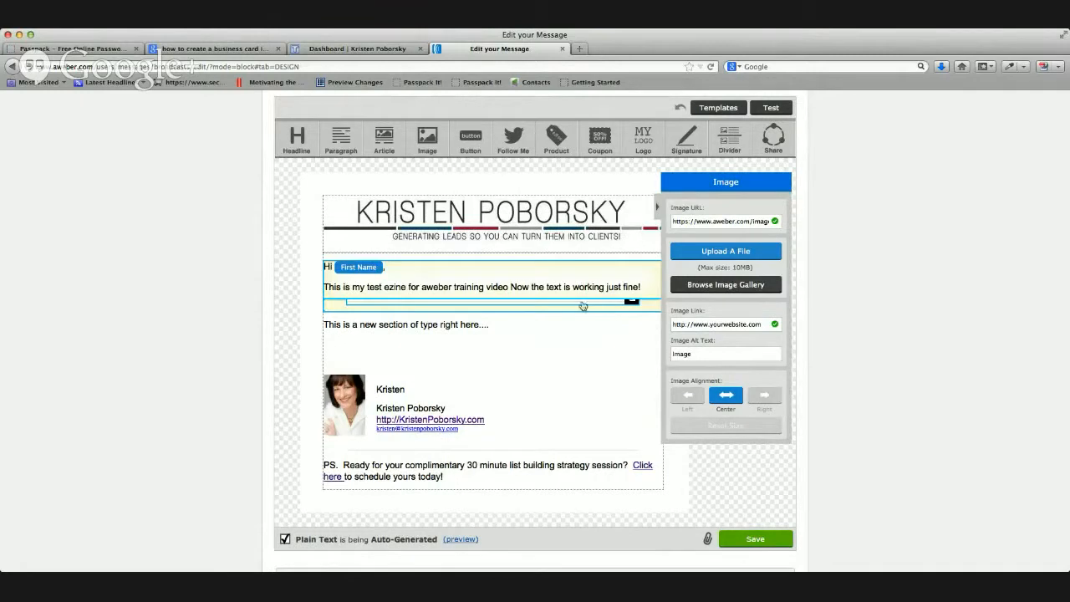
click(631, 417)
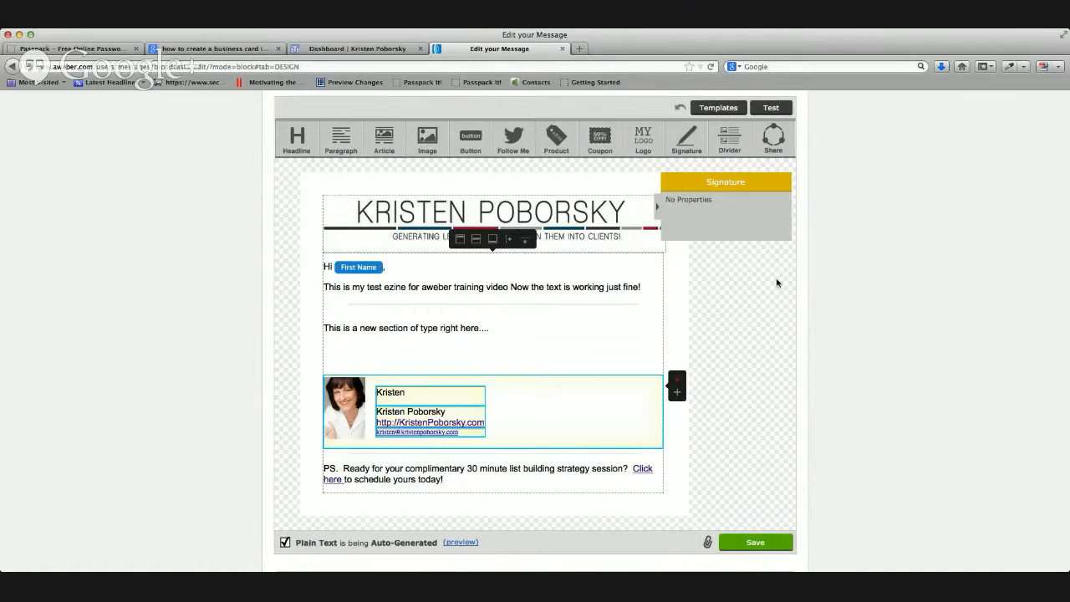
Turn "here...." in the new paragraph into a link without entering a URL, and add a line break after it.
scroll(488, 193, up, 2)
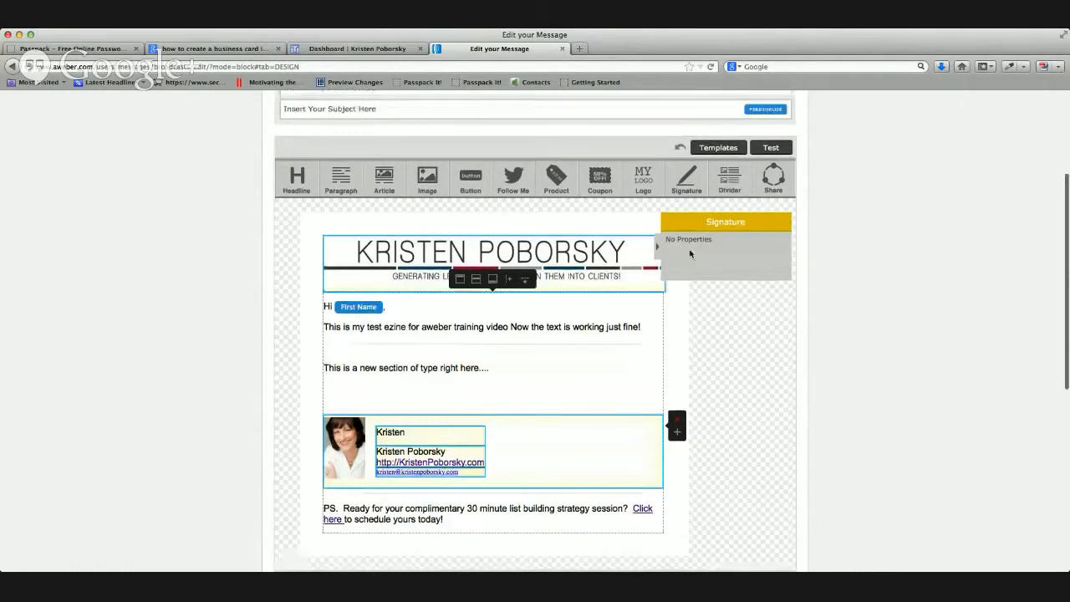
click(445, 393)
click(473, 374)
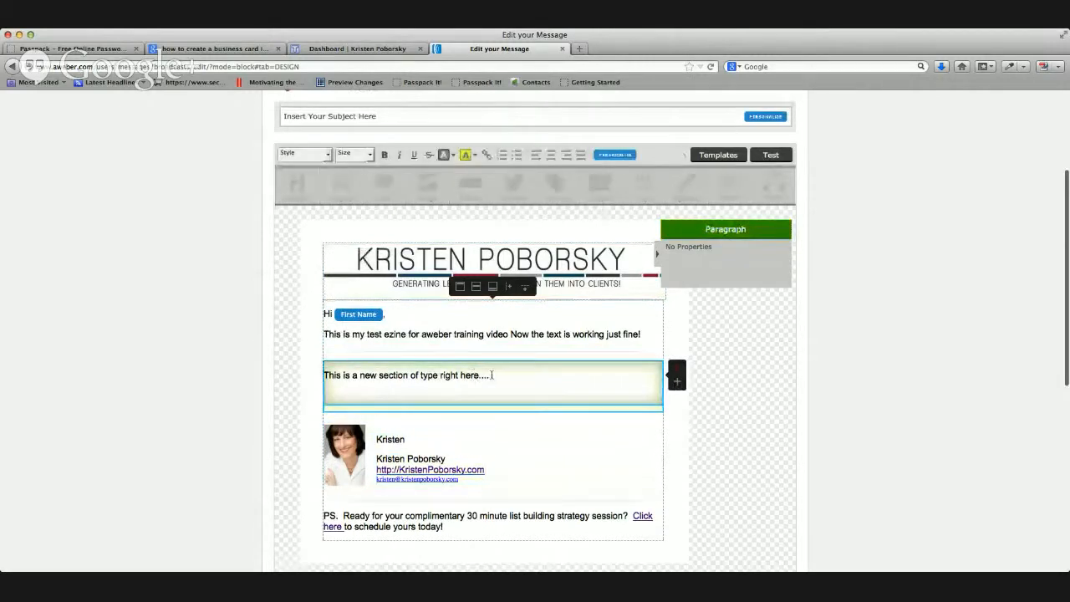
drag(491, 374, 459, 374)
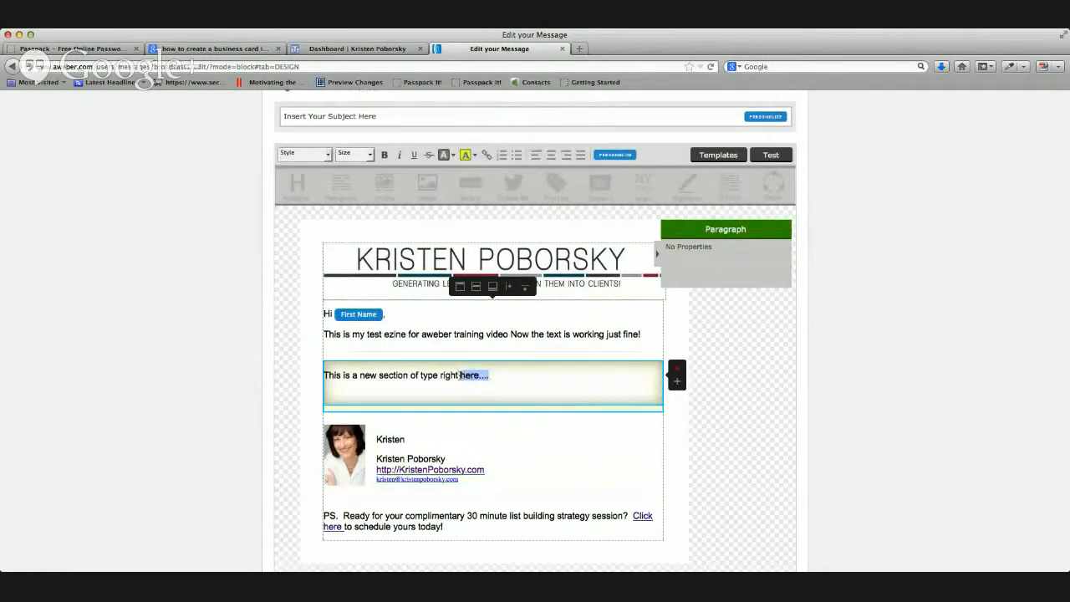
click(487, 155)
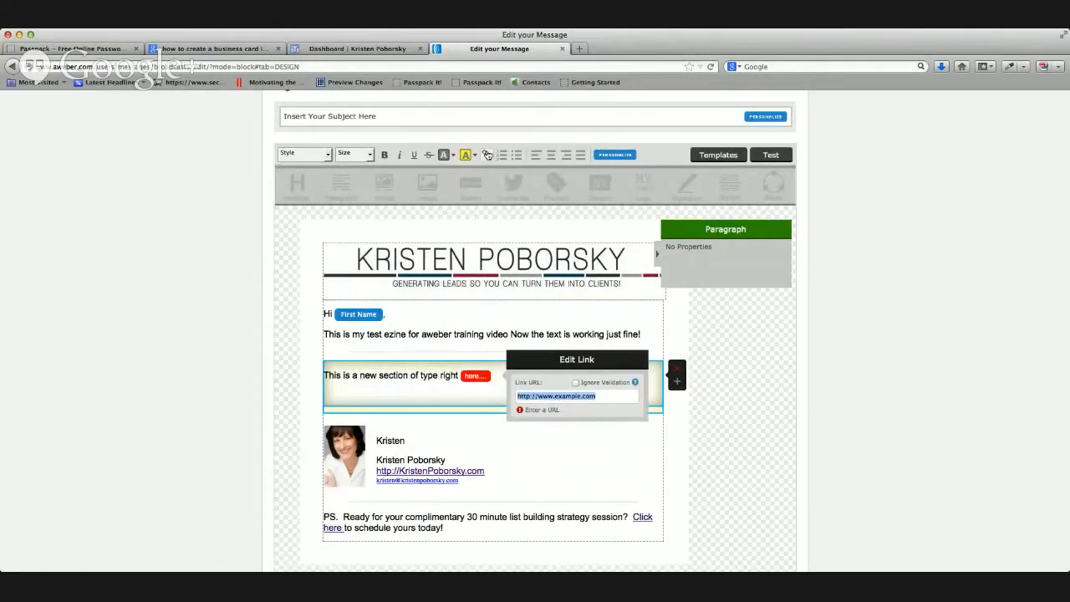
click(452, 395)
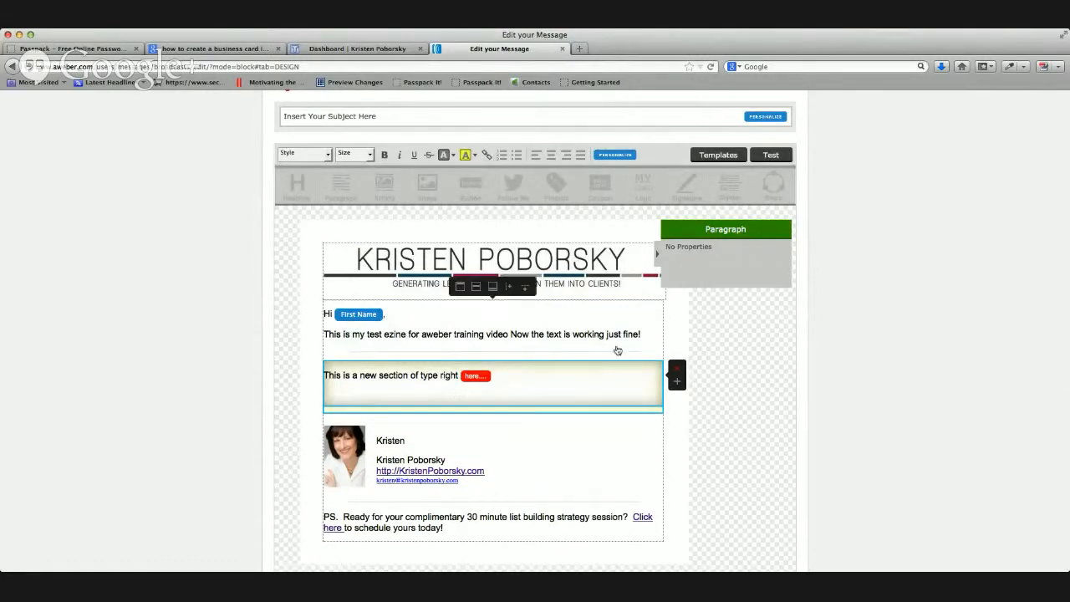
drag(495, 377, 465, 380)
click(506, 378)
key(Return)
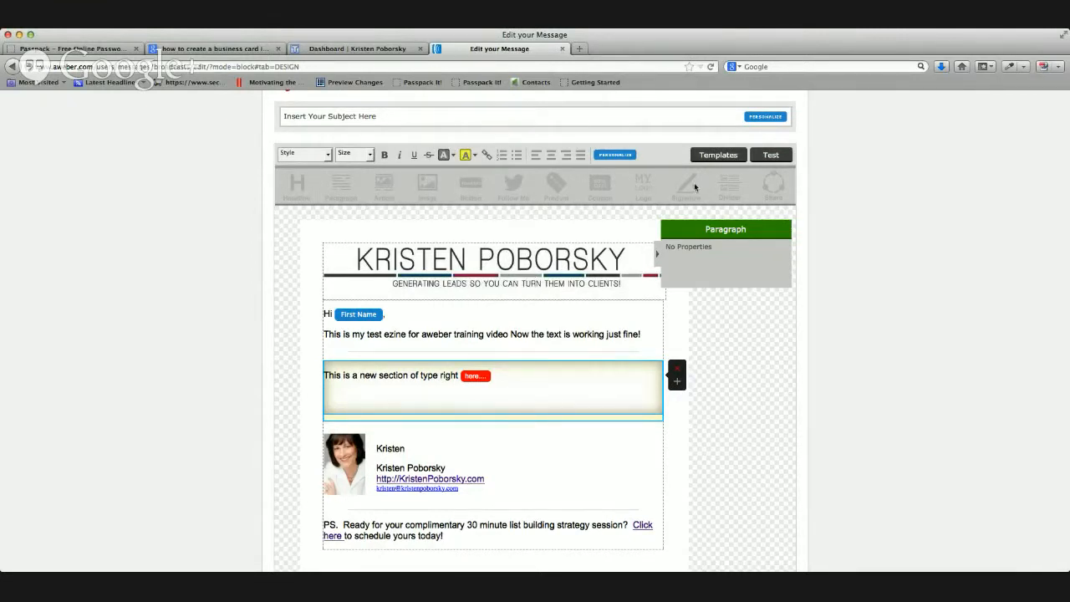
click(459, 479)
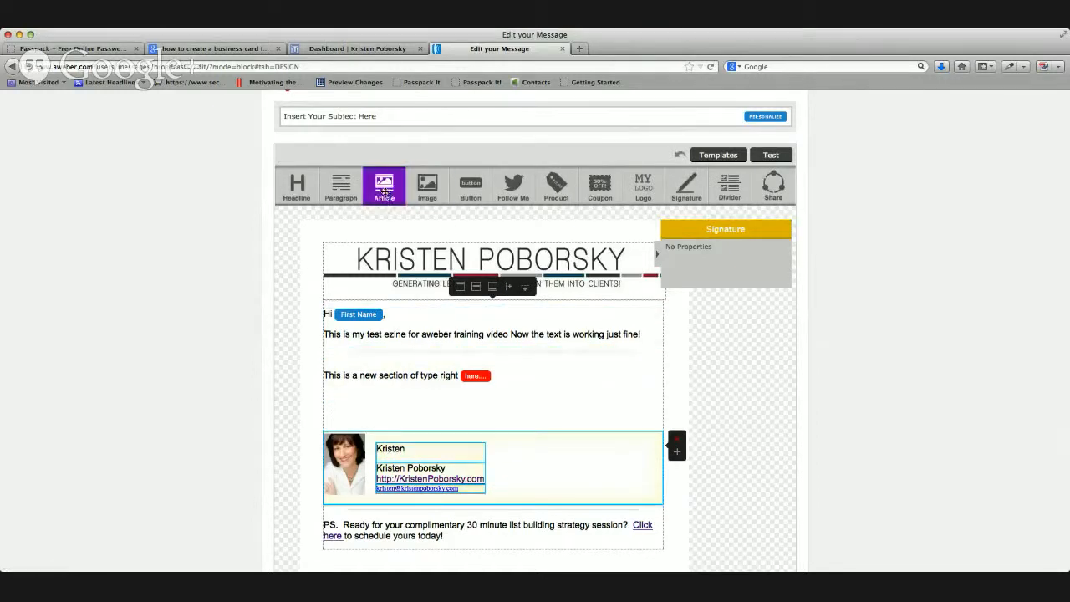
click(330, 379)
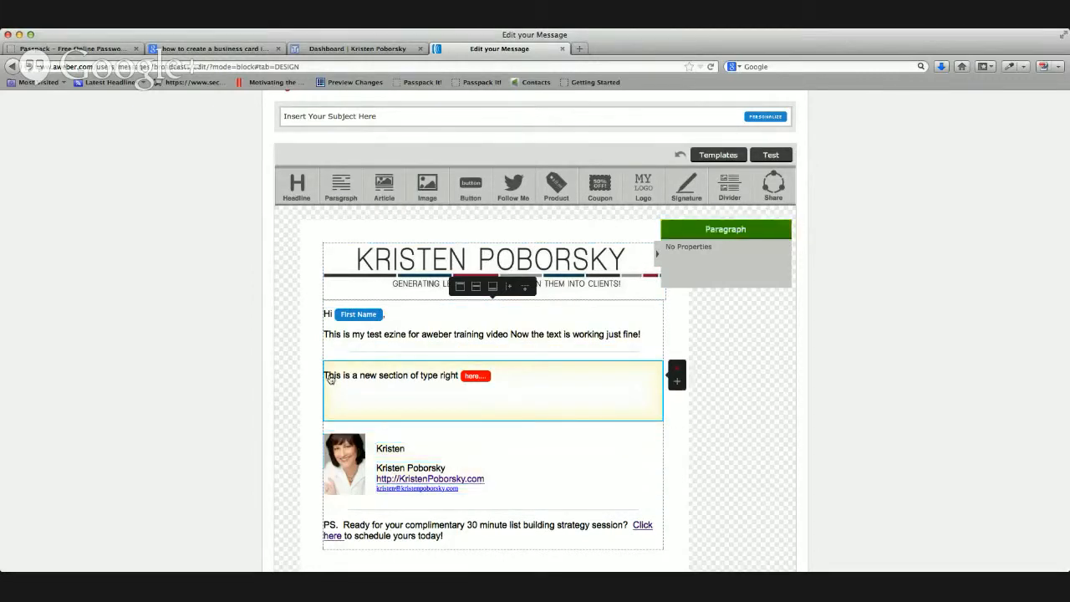
click(485, 379)
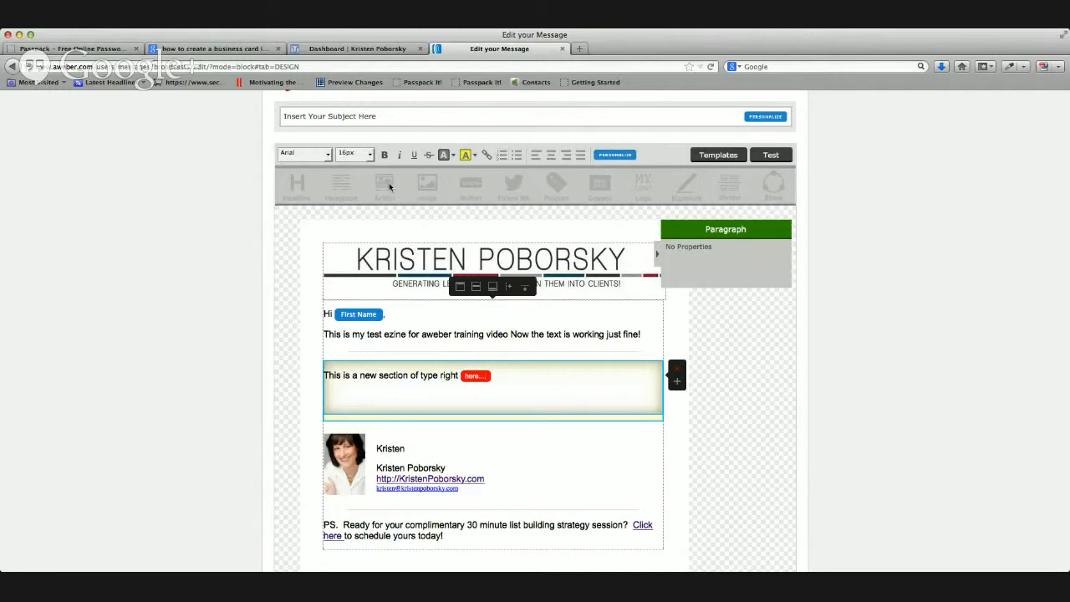
click(510, 463)
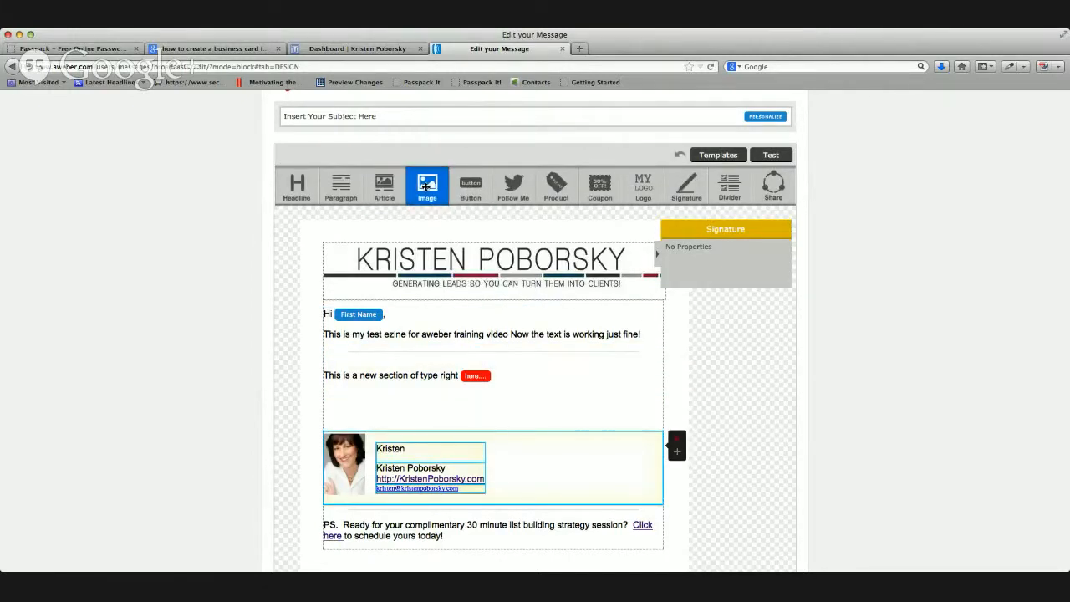
Insert an Article block and, below it, an Image block between the thin divider line and the new paragraph.
drag(425, 185, 359, 390)
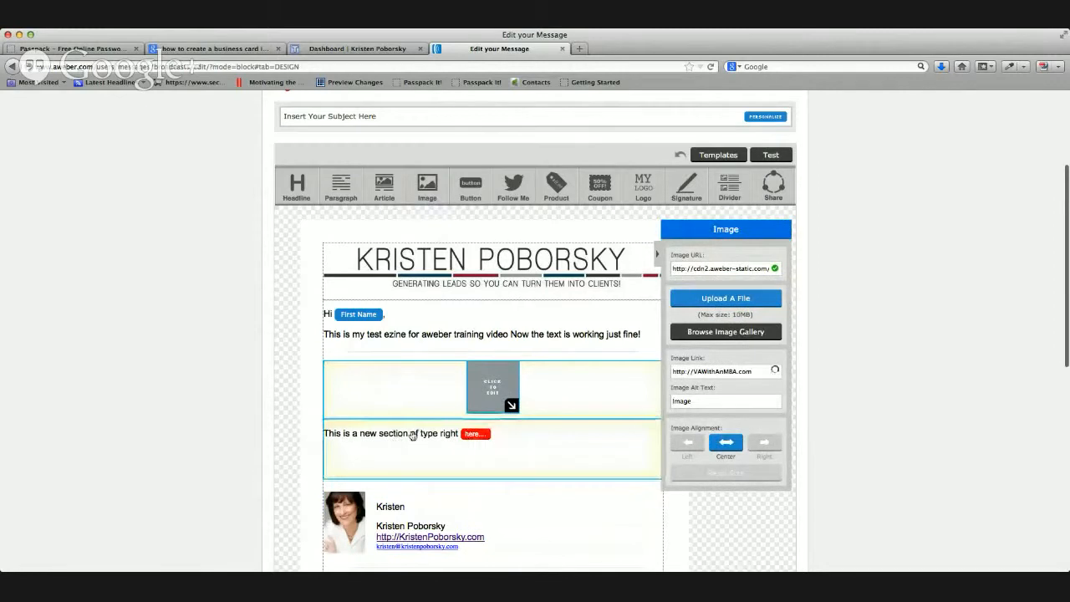
drag(385, 185, 416, 393)
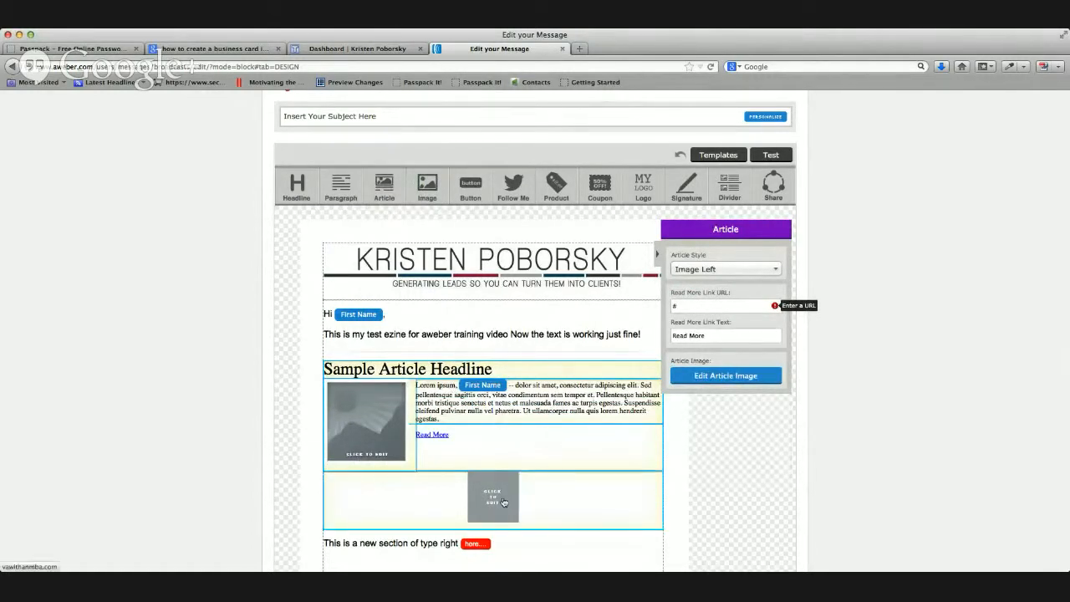
Duplicate the placeholder image block below the article and delete the copy.
click(504, 502)
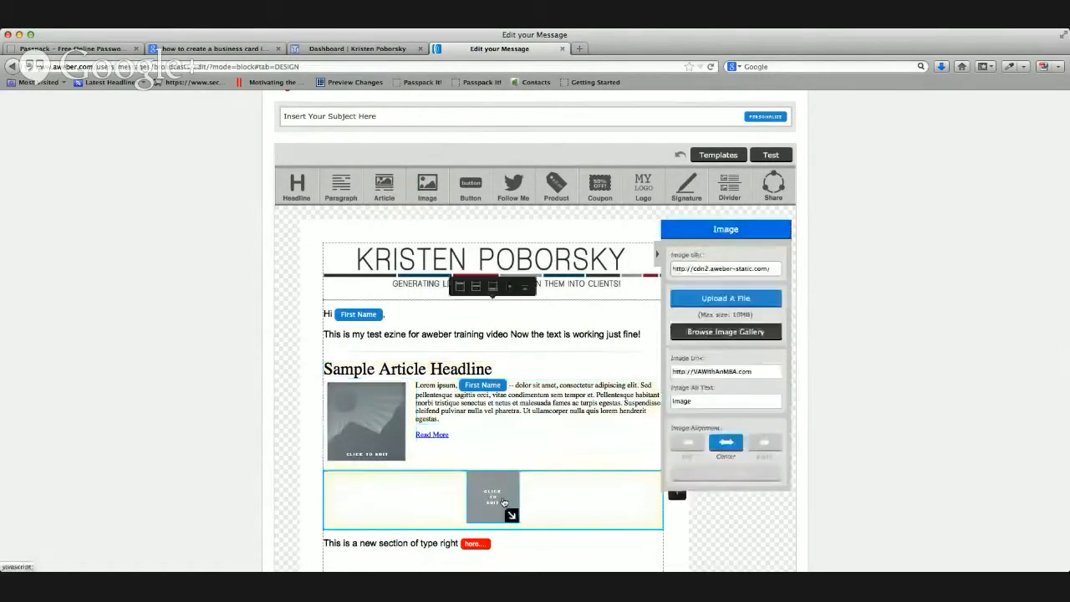
click(679, 498)
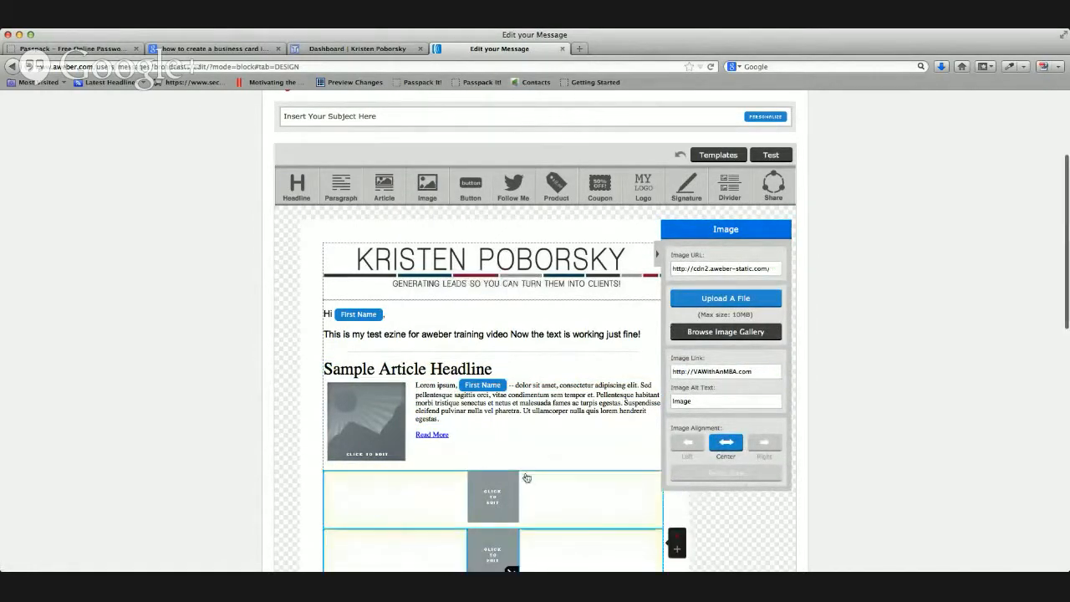
click(677, 539)
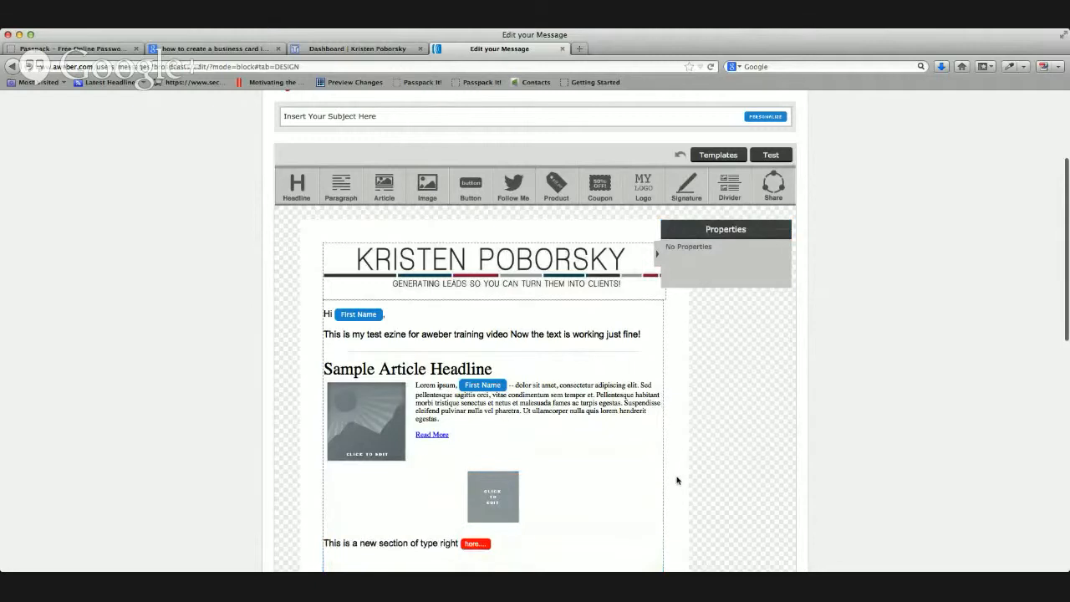
Move the placeholder image block below the "This is a new section of type right here...." paragraph and delete it.
click(650, 490)
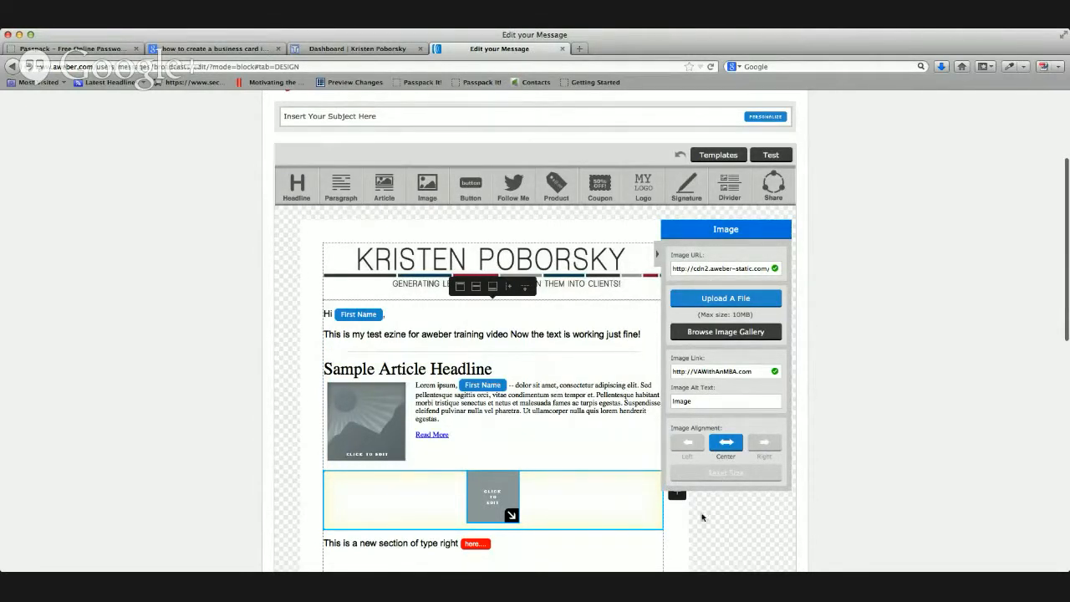
drag(590, 500, 594, 564)
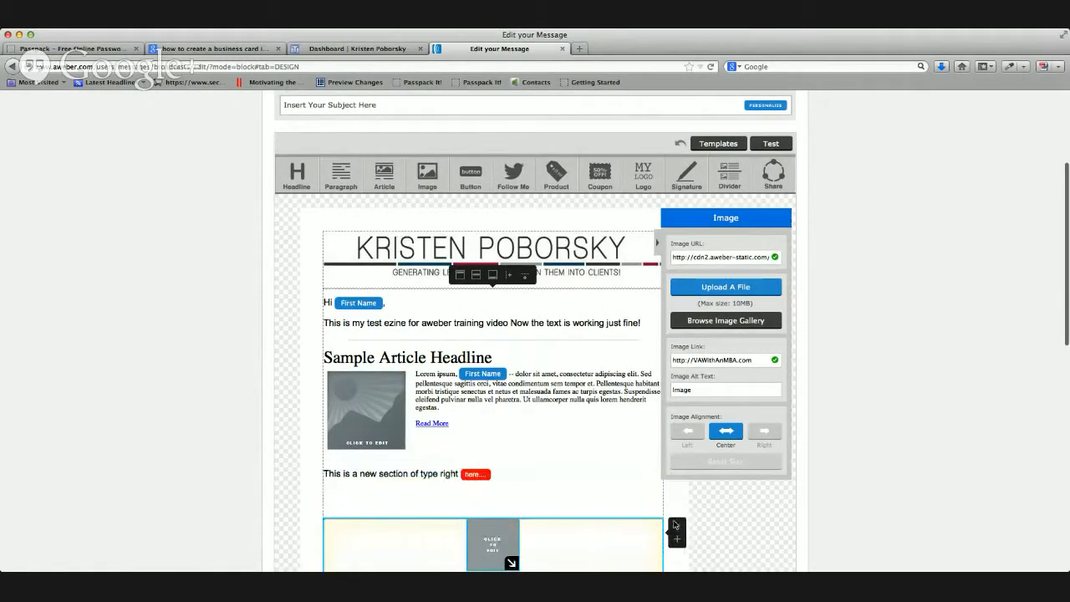
click(678, 525)
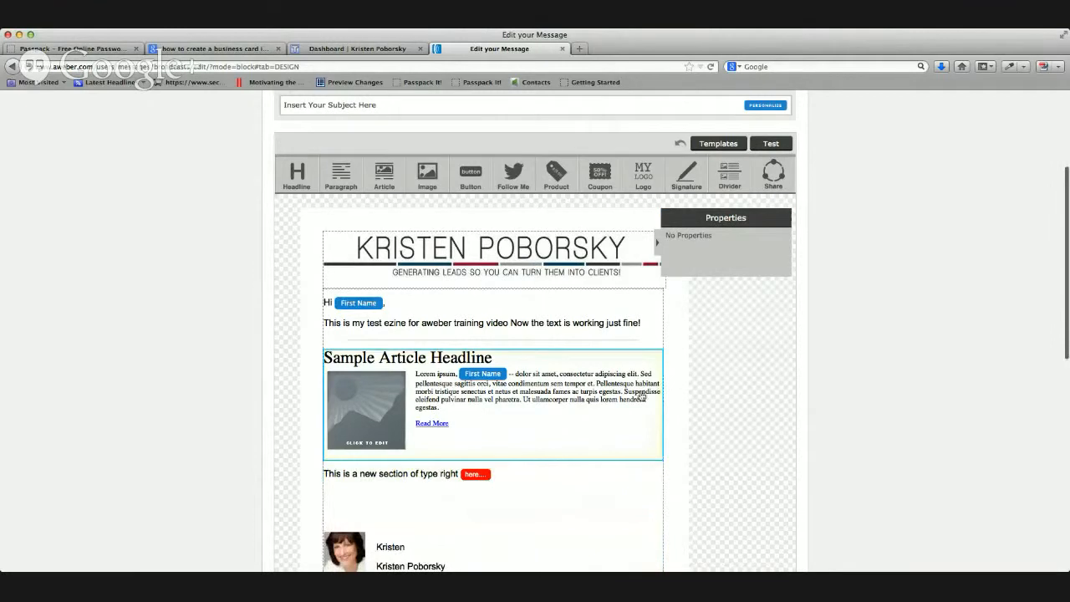
Align the sample article's image to the right of its text, trying the centre alignment first.
click(474, 361)
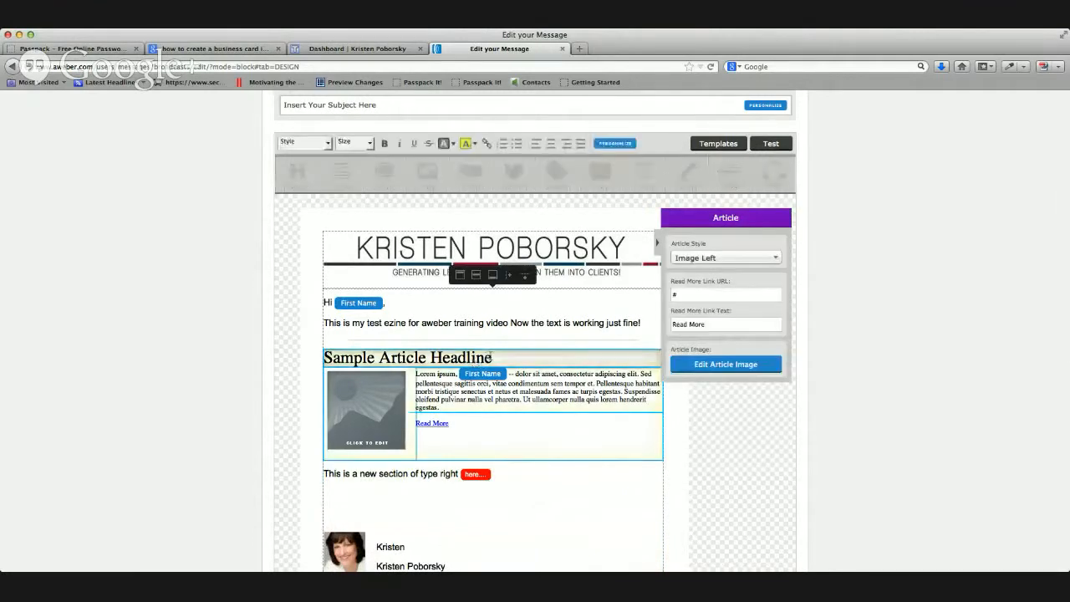
drag(493, 356, 298, 355)
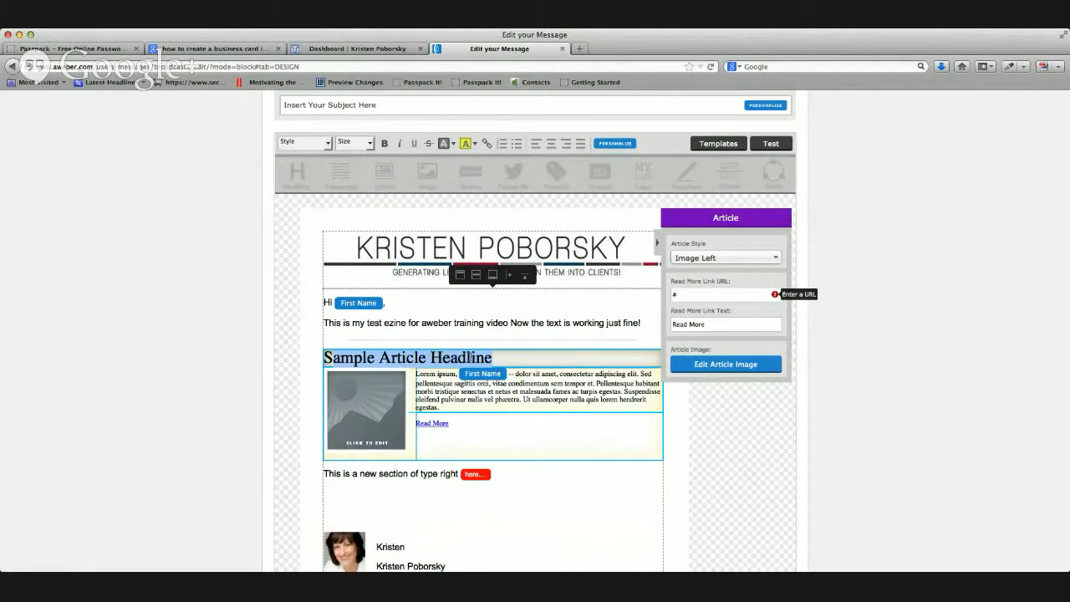
click(367, 409)
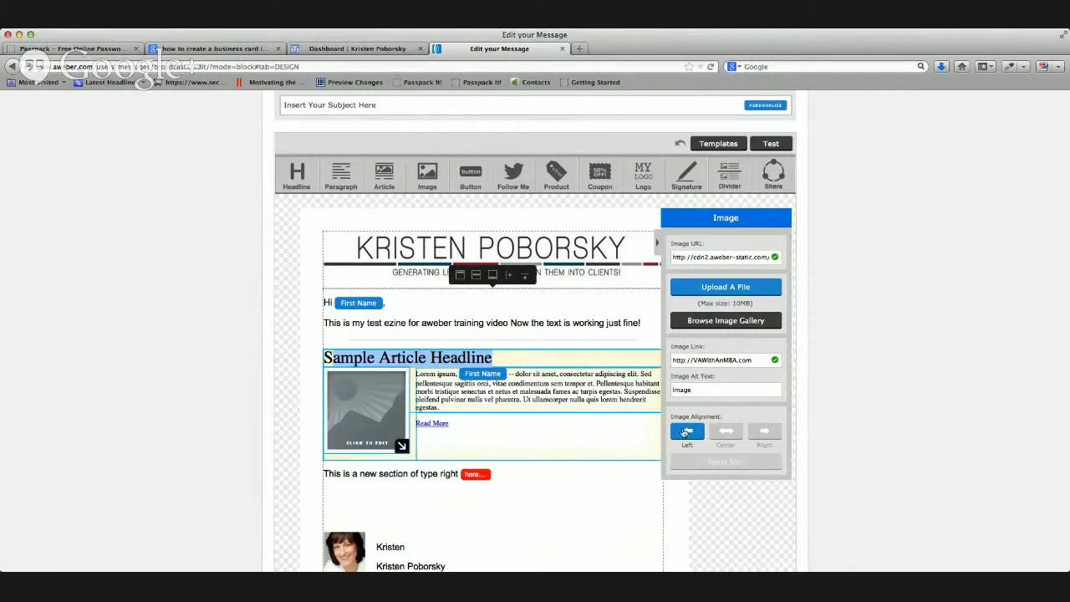
click(724, 431)
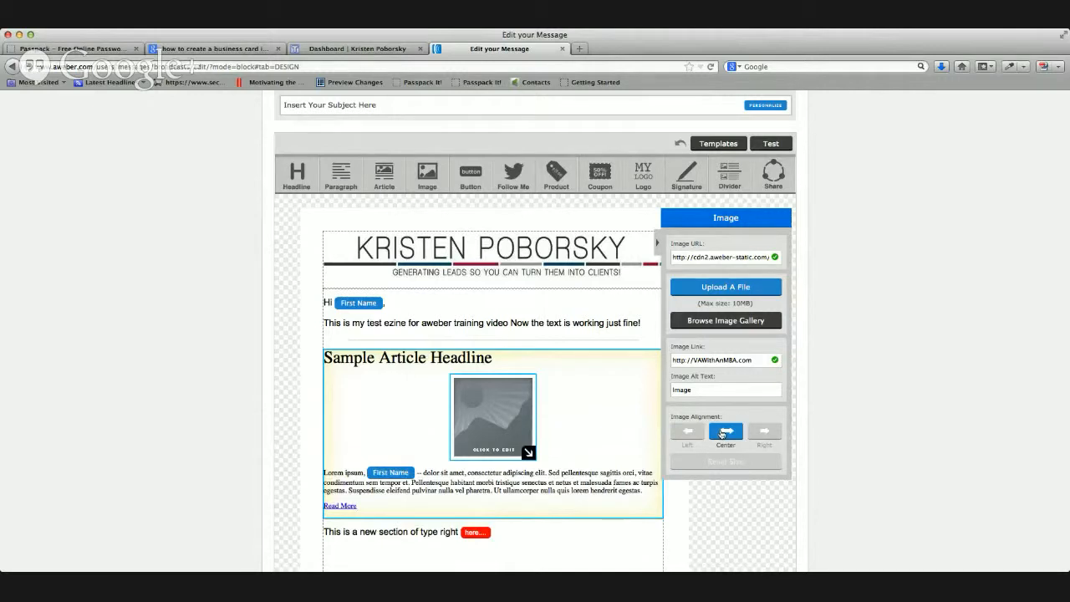
click(765, 433)
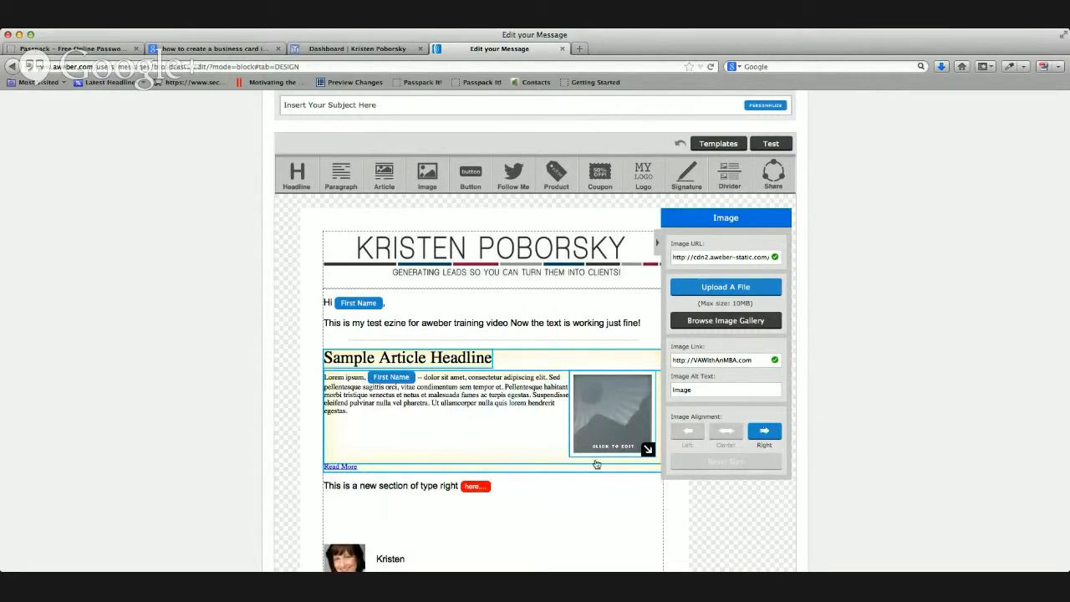
Give the message the subject "Test Broadcast" and proceed to the Sharing stage.
scroll(528, 533, down, 5)
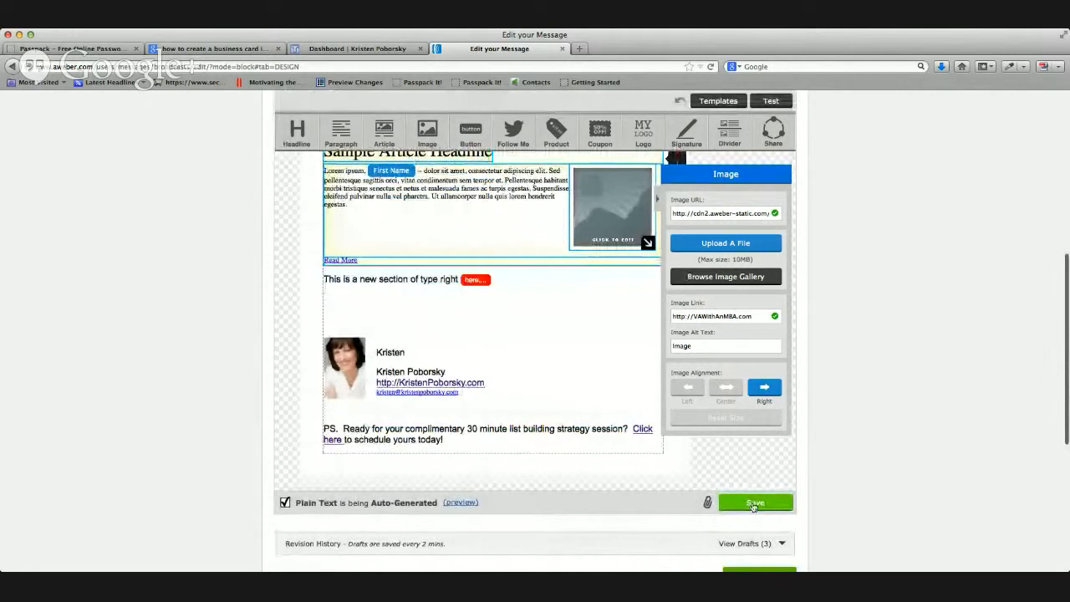
click(753, 504)
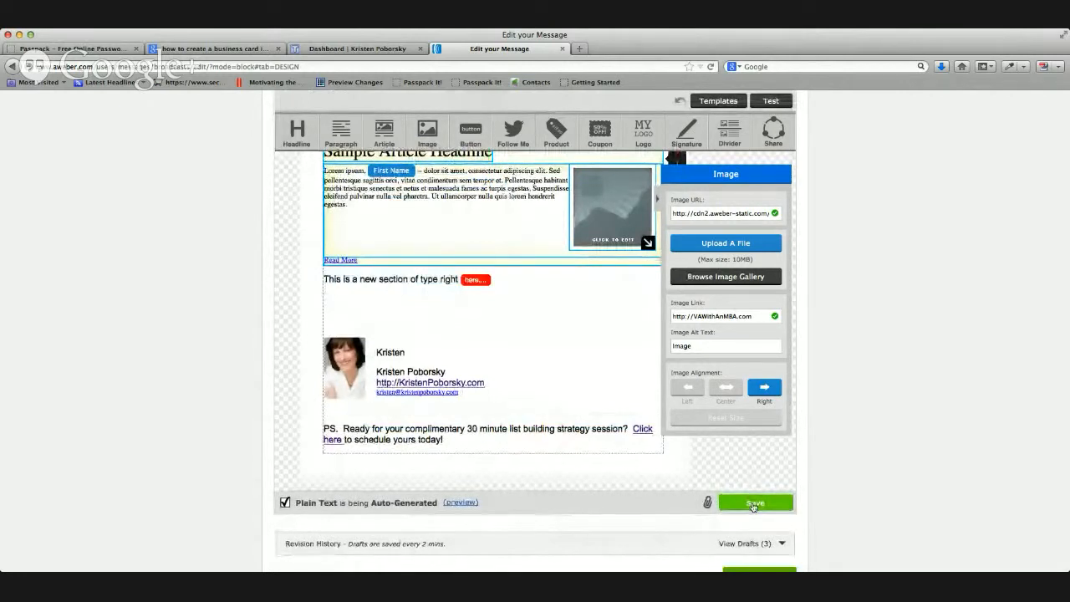
click(368, 282)
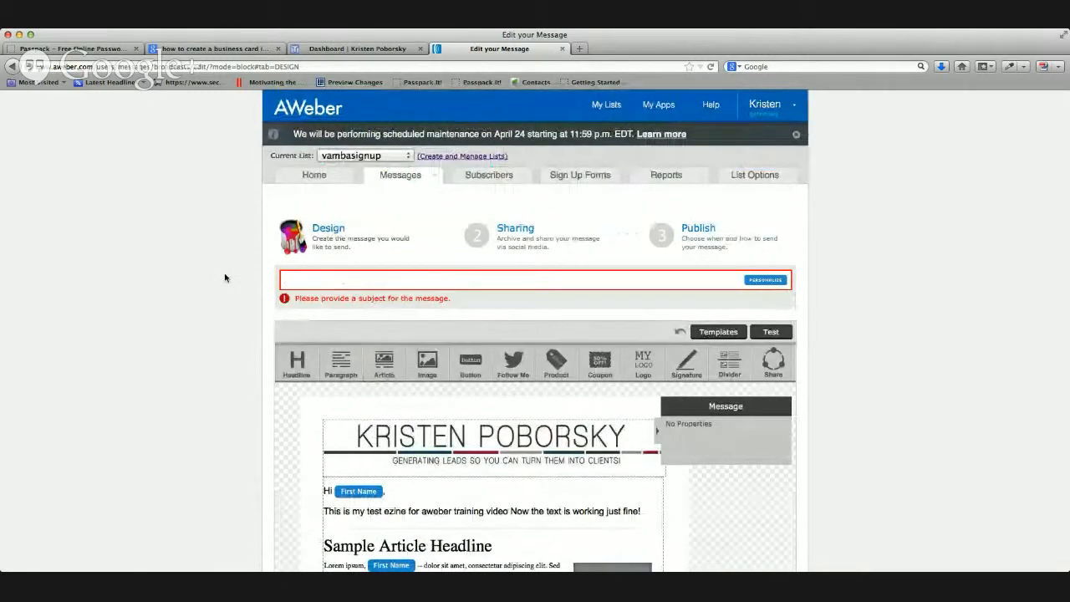
text(Test Broadcast)
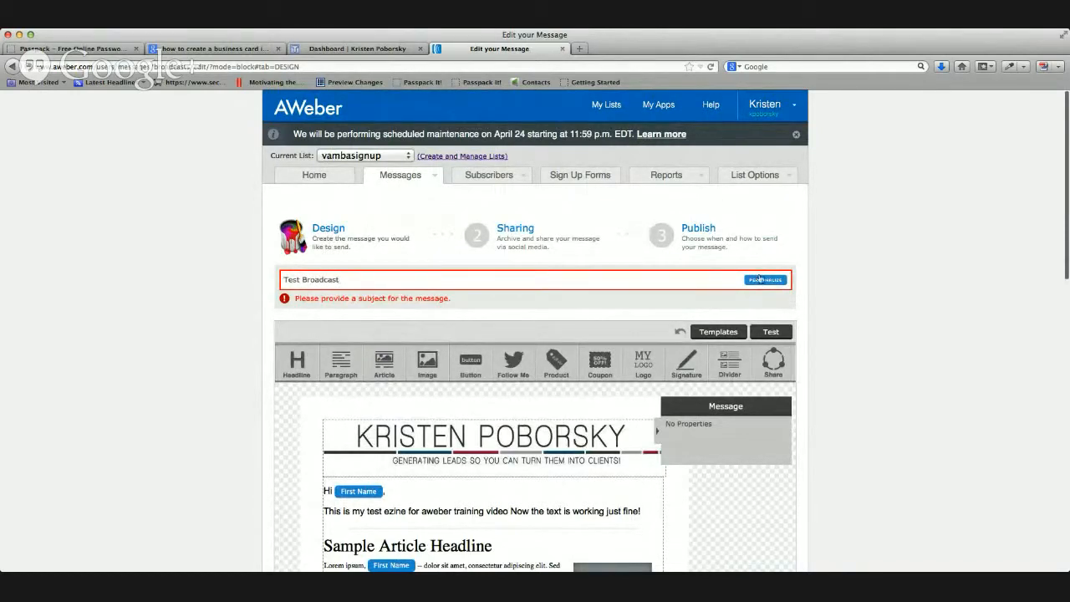
scroll(699, 517, down, 15)
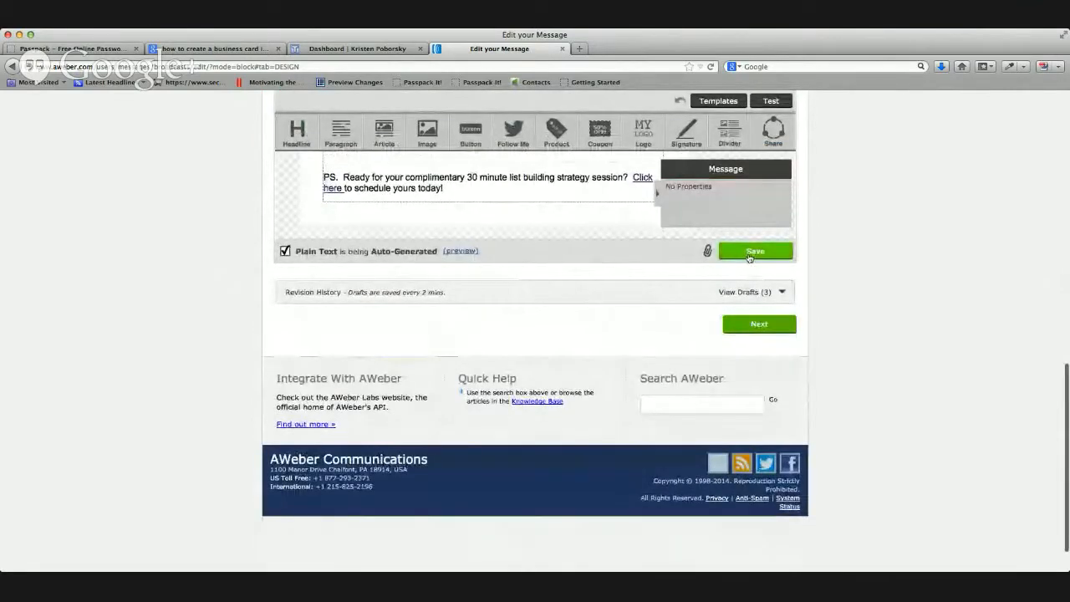
scroll(635, 330, down, 1)
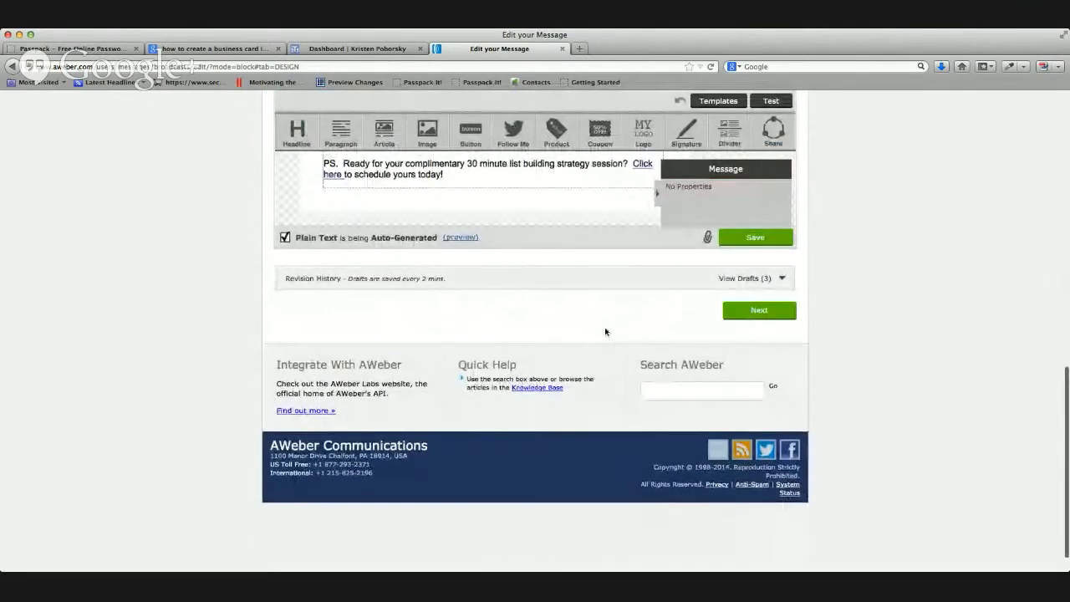
click(754, 311)
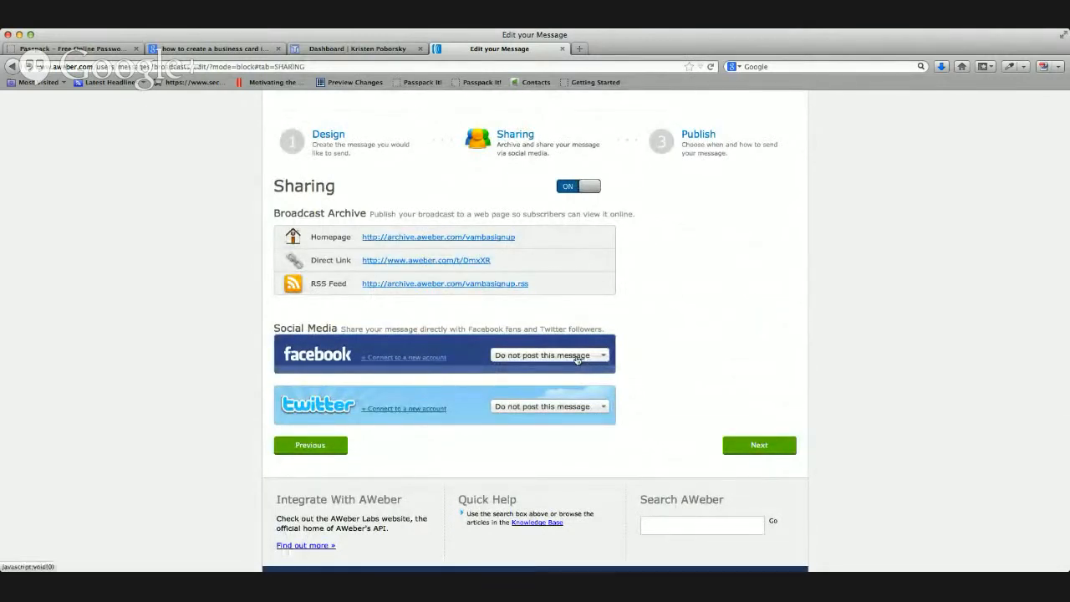
Set the message to post to the last listed Facebook account and the owner's Twitter account, and proceed to the Publish stage.
click(600, 357)
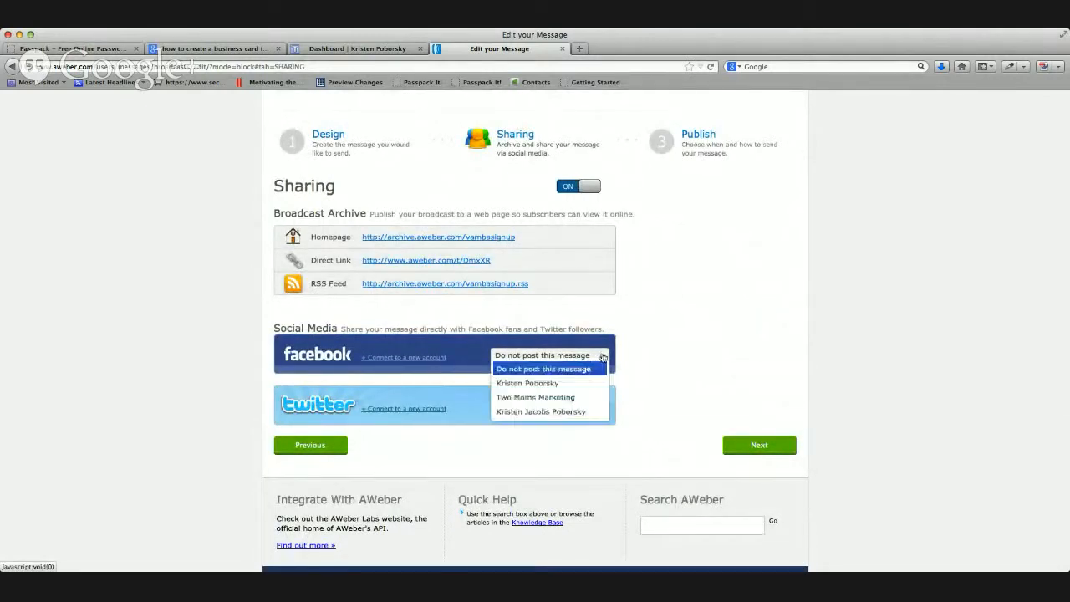
click(547, 411)
scroll(635, 403, down, 2)
click(601, 384)
click(543, 410)
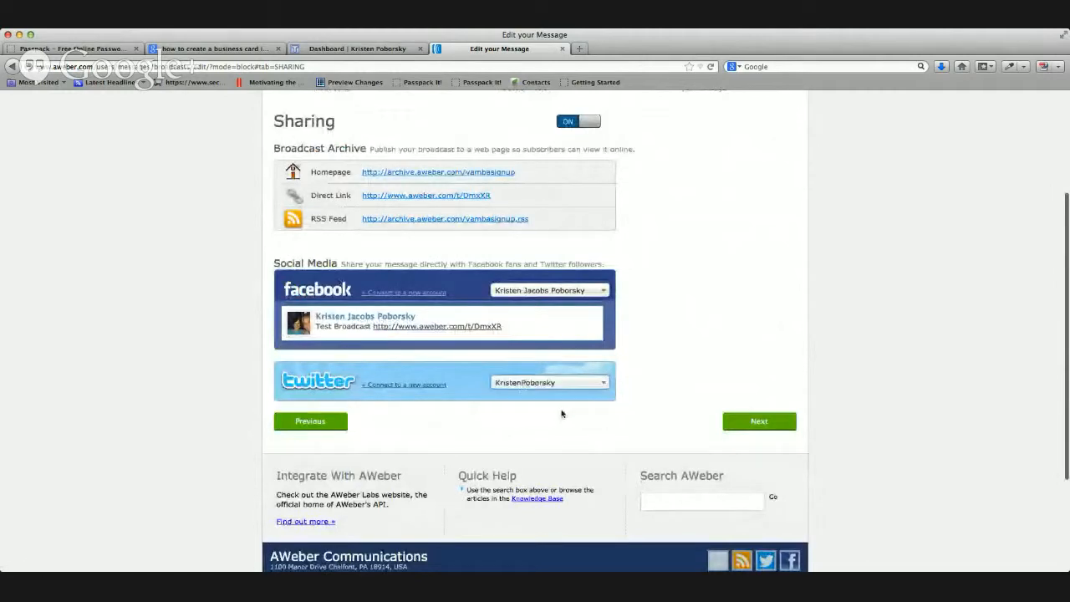
scroll(641, 390, down, 2)
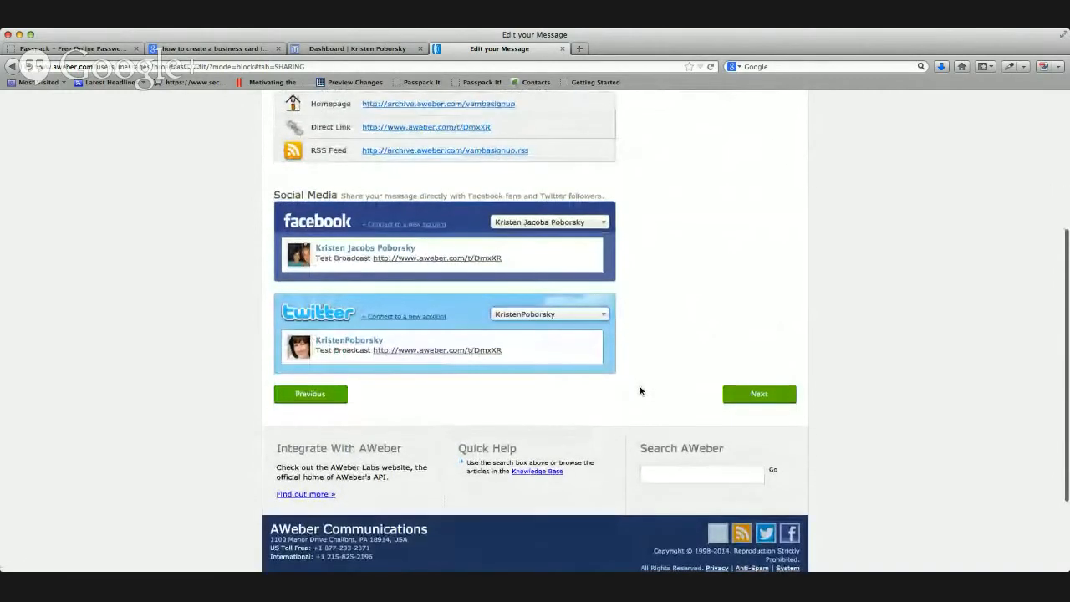
scroll(640, 391, up, 1)
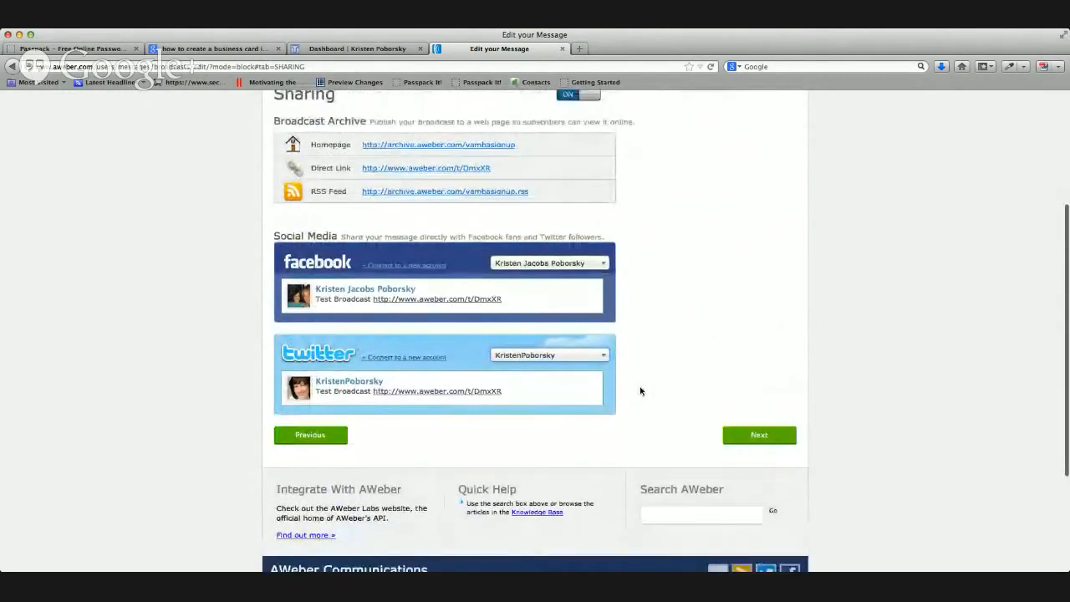
click(762, 442)
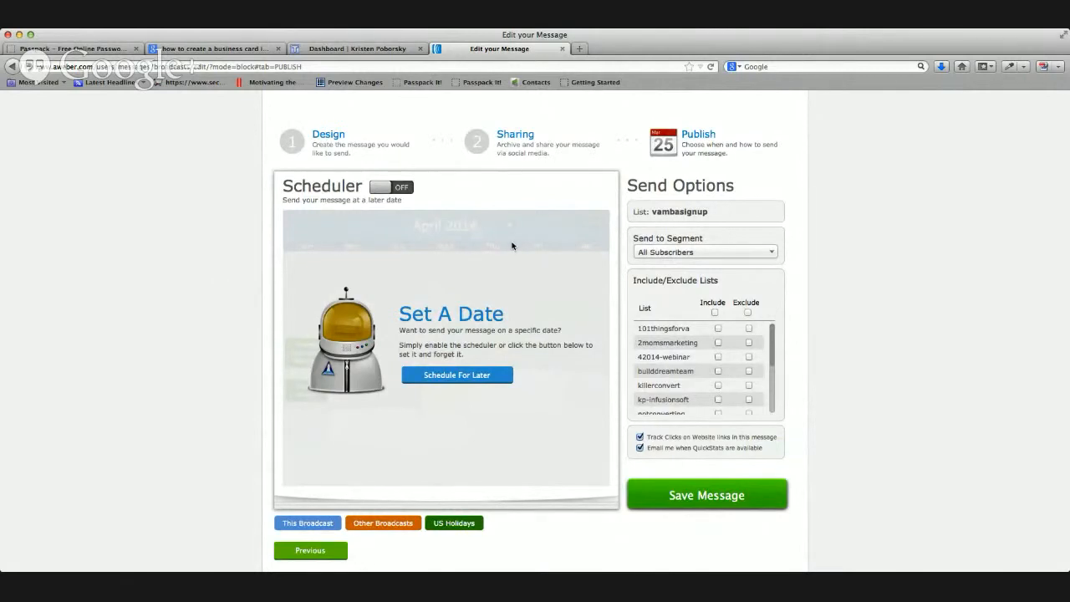
Turn on the Scheduler and include all the additional lists in the send options.
click(382, 193)
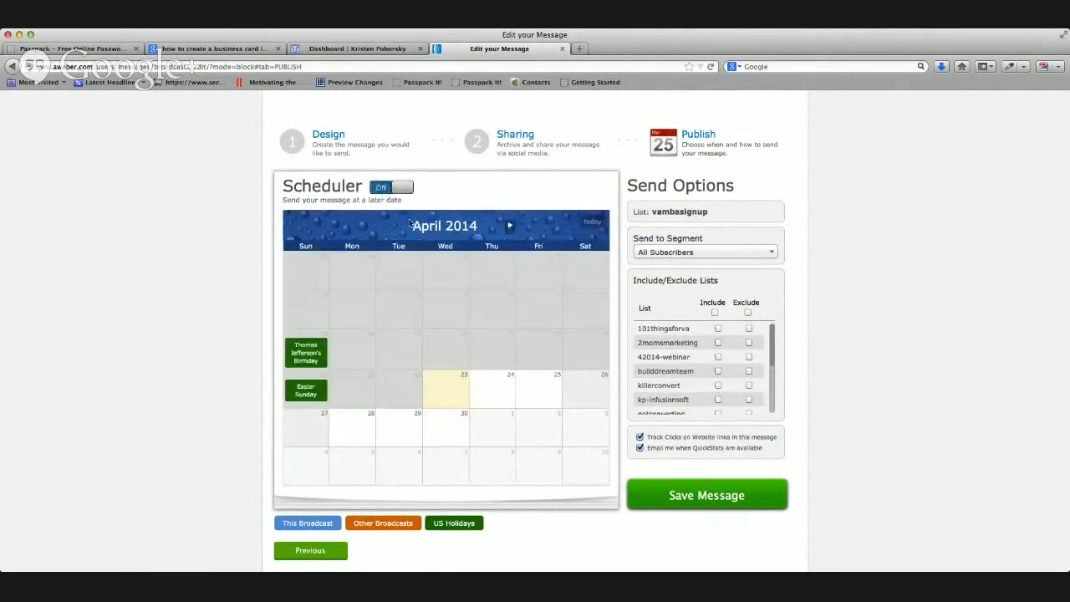
click(433, 405)
scroll(701, 378, down, 5)
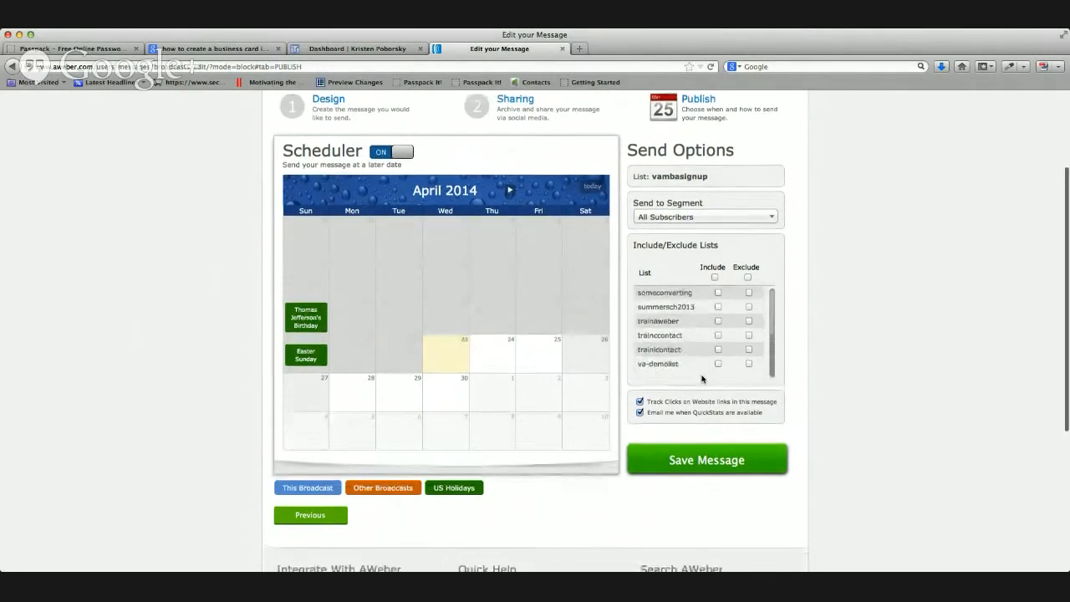
scroll(701, 378, up, 5)
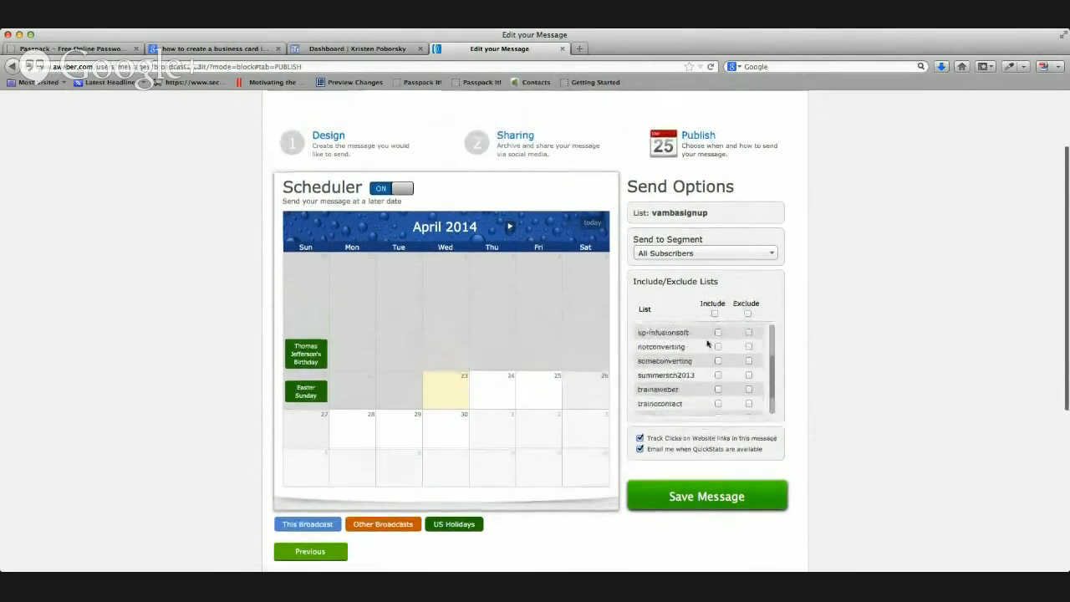
click(714, 321)
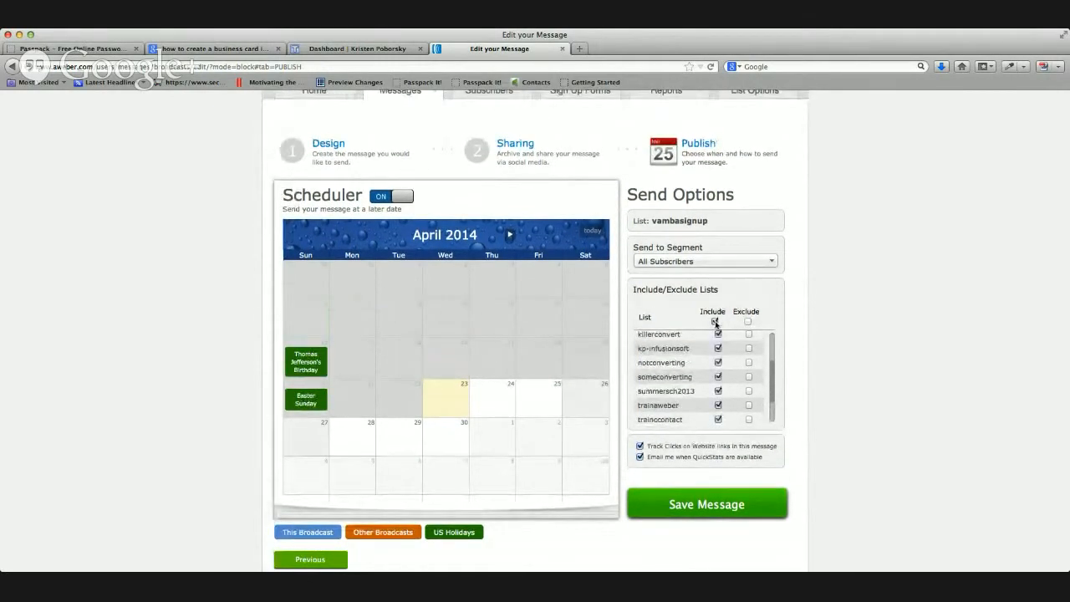
scroll(717, 378, down, 5)
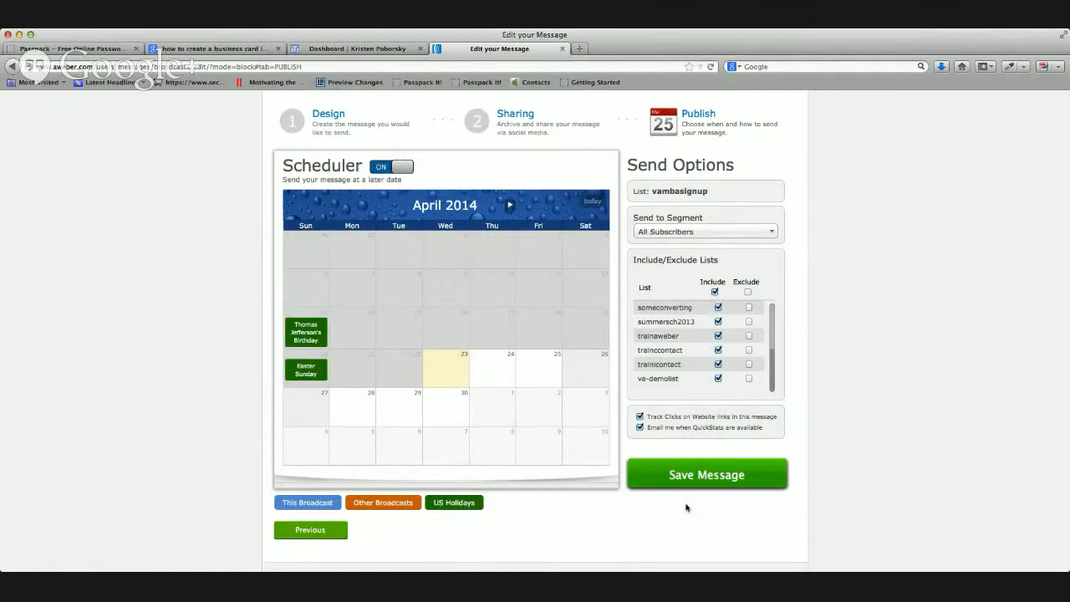
Schedule the broadcast for April 23, 2014 at 12:00 pm and go back to the Sharing stage.
click(440, 371)
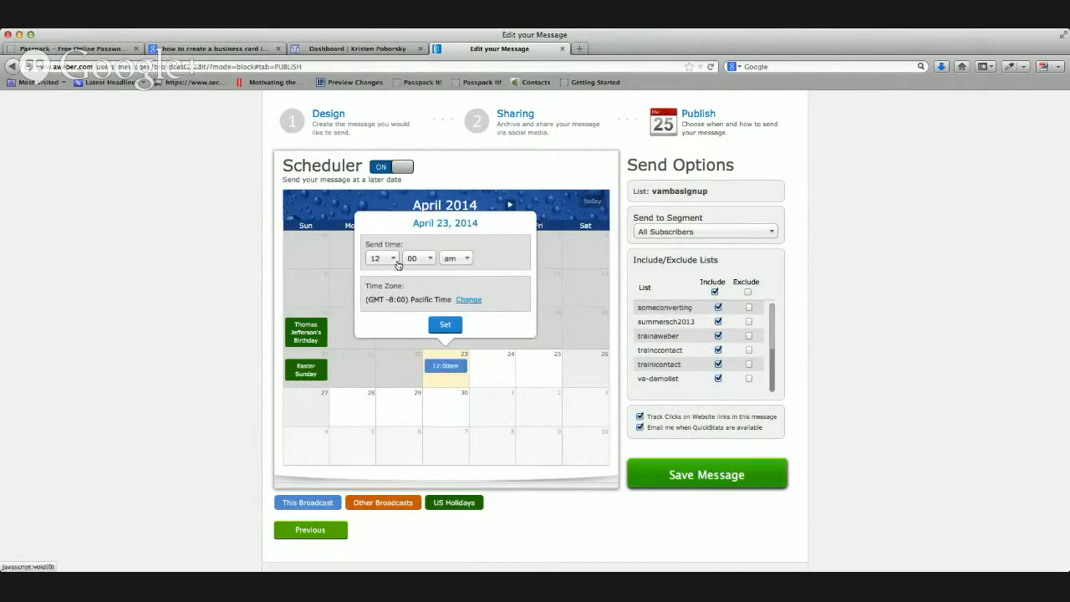
click(467, 260)
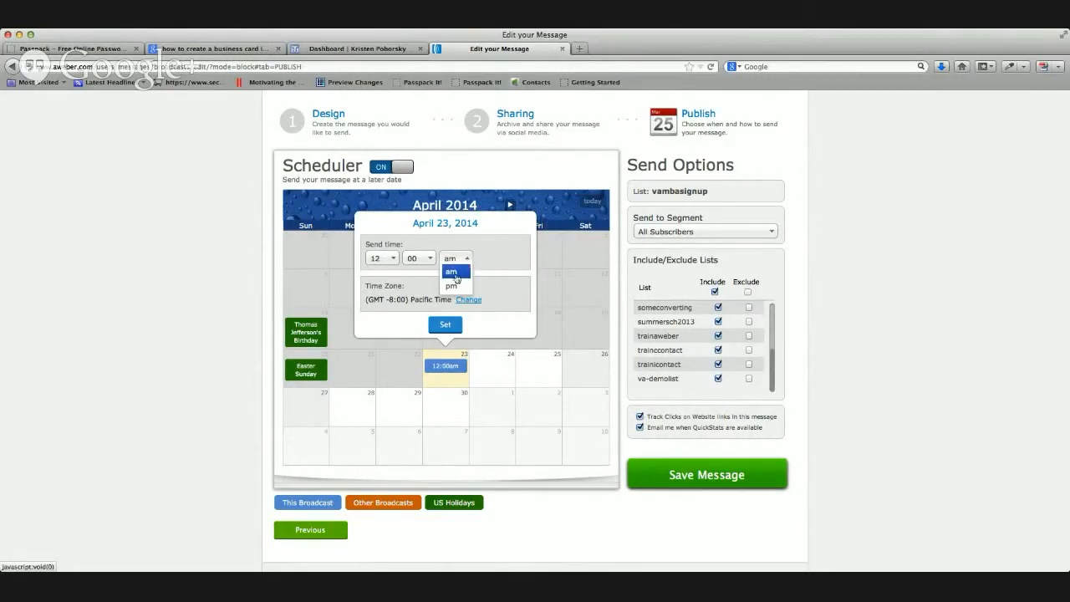
click(452, 286)
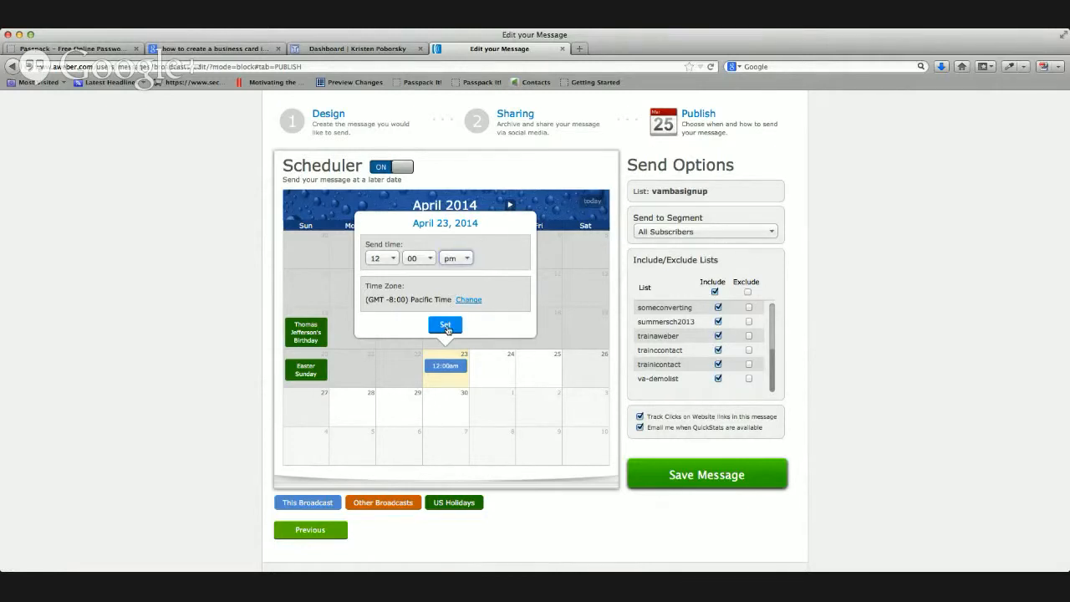
click(445, 326)
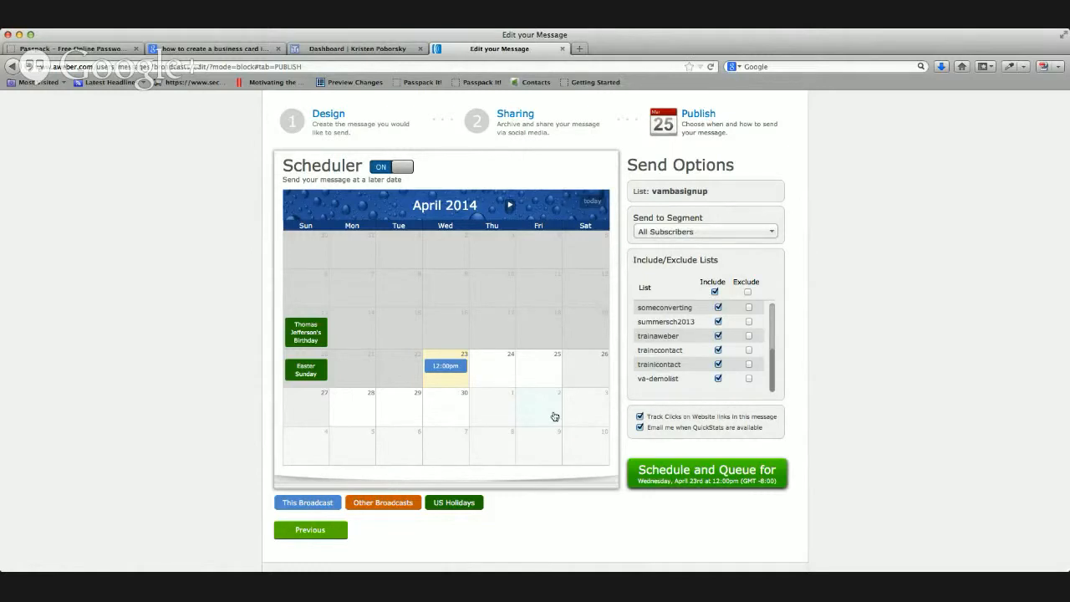
click(301, 532)
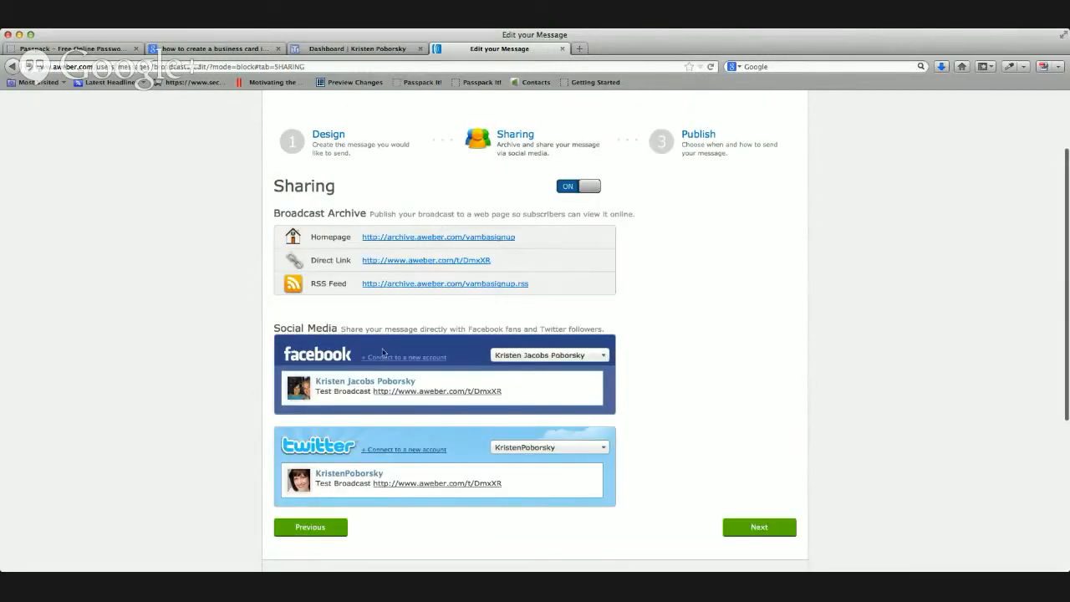
Return to the Design stage, preview the rendered message and send a test to the owner's e-mail address.
click(302, 524)
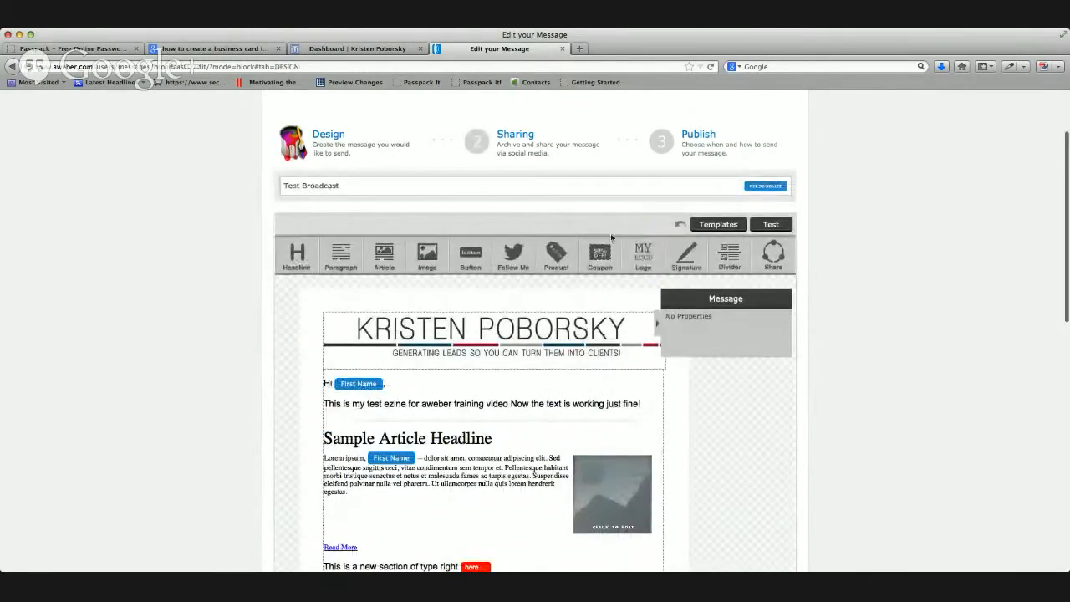
click(770, 224)
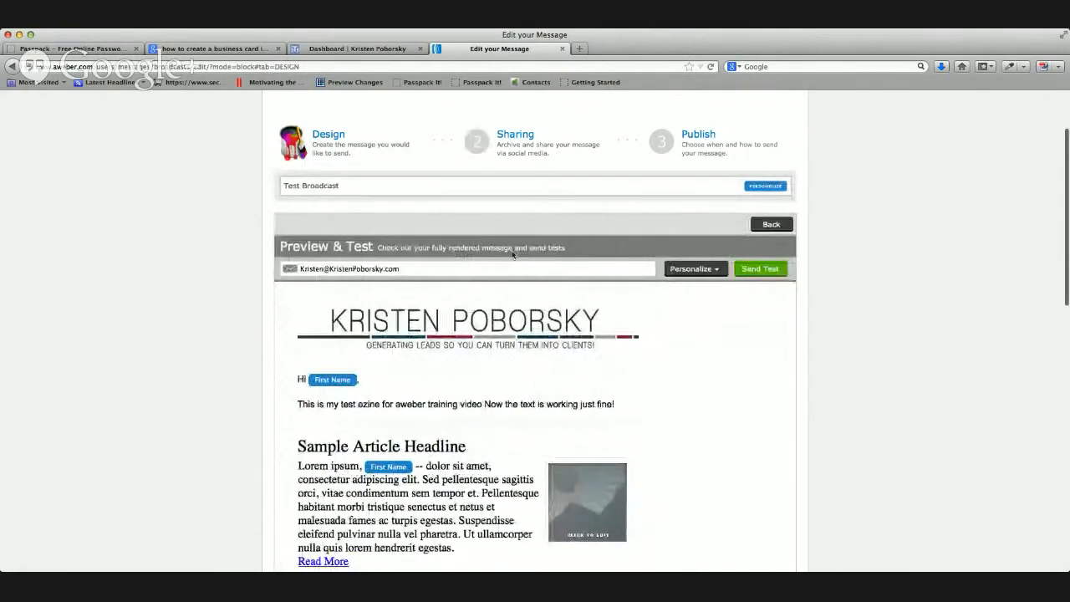
scroll(514, 252, down, 8)
scroll(511, 251, up, 8)
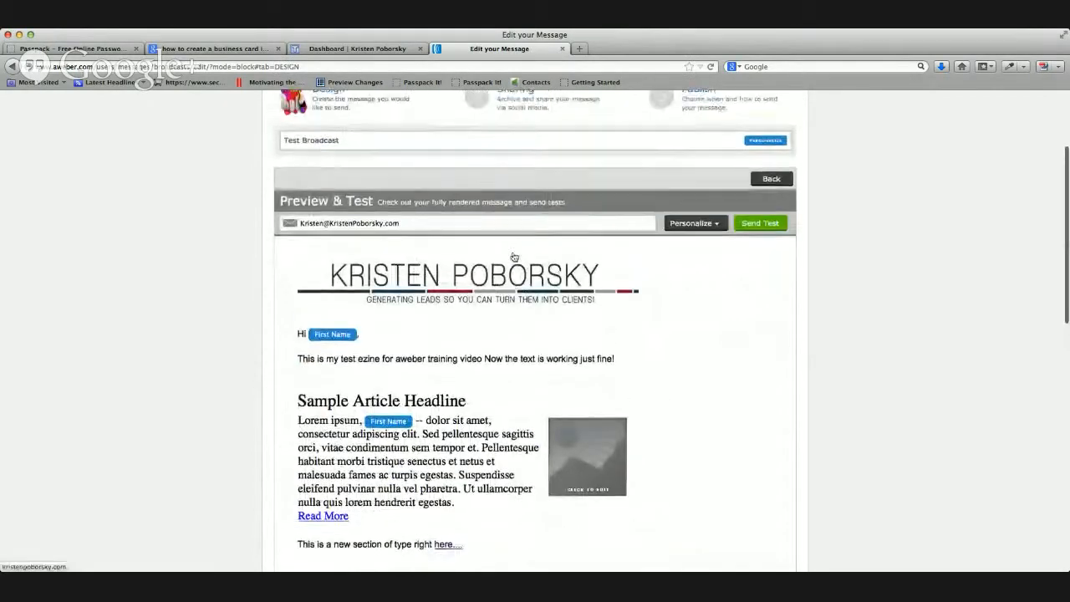
click(761, 232)
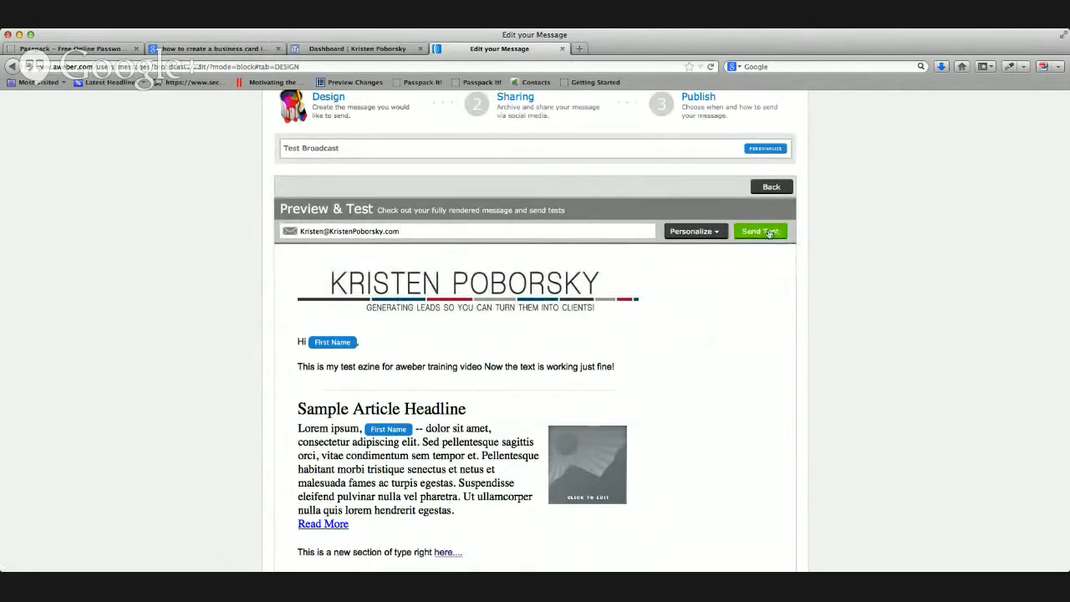
click(770, 186)
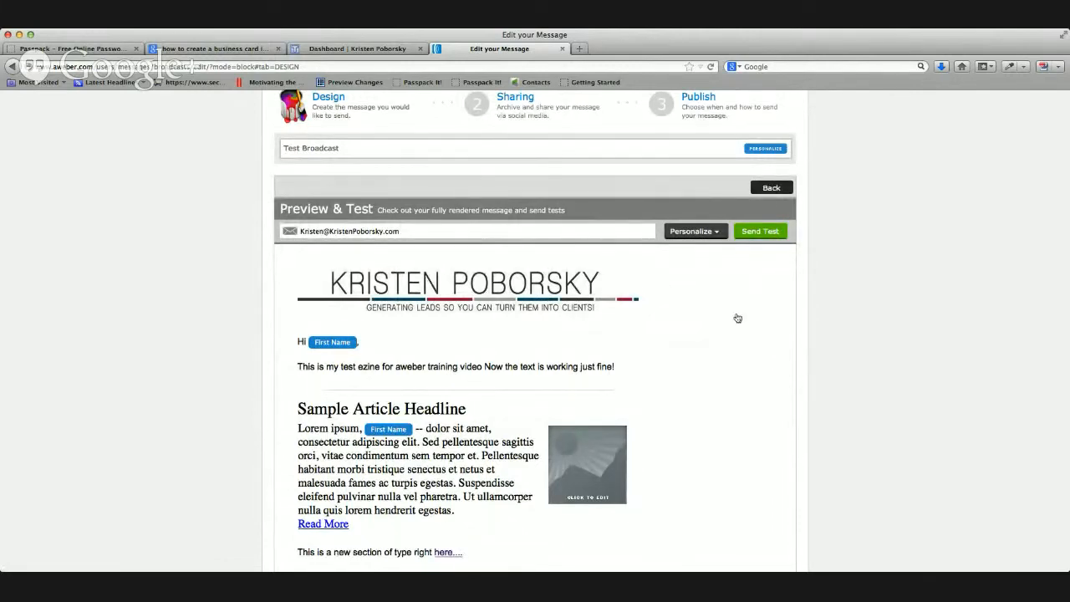
Proceed through the Sharing stage to Publish and schedule and queue the broadcast for Wednesday, April 23 at 12:00 pm.
scroll(700, 440, down, 10)
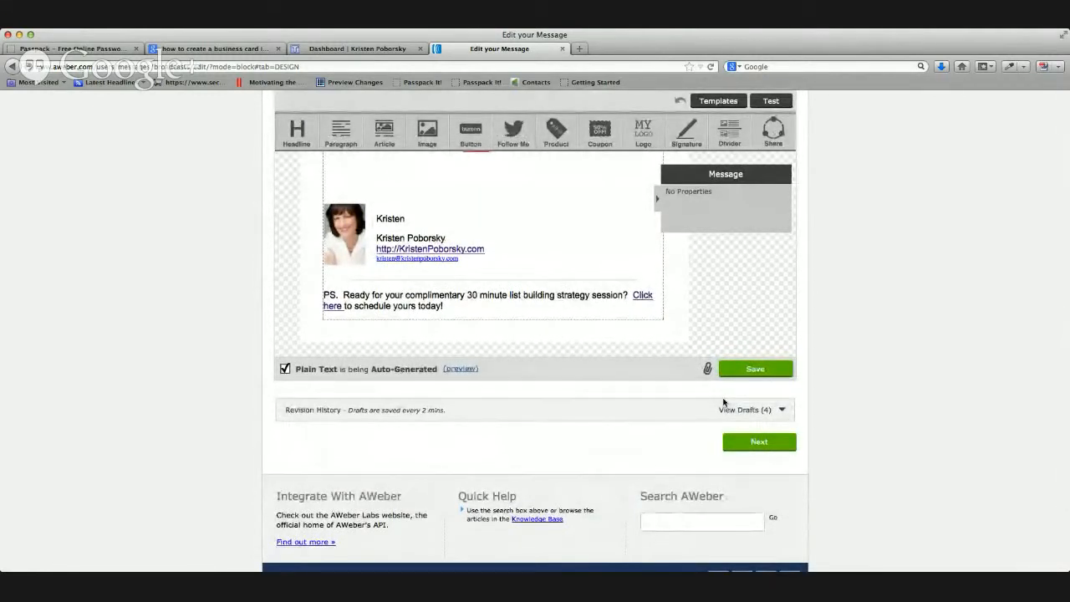
click(760, 442)
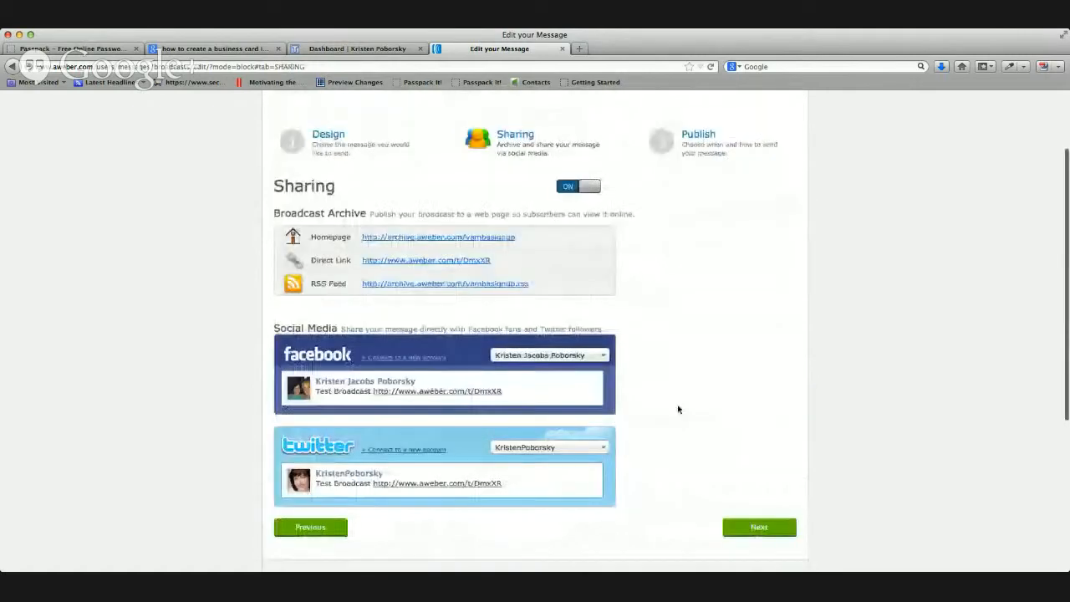
click(768, 526)
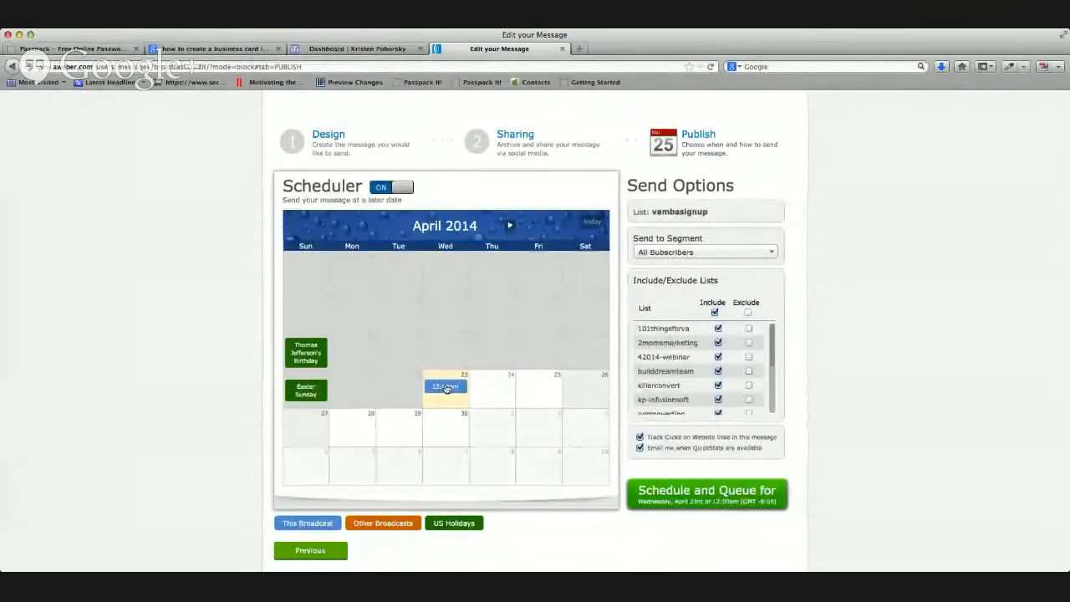
click(692, 502)
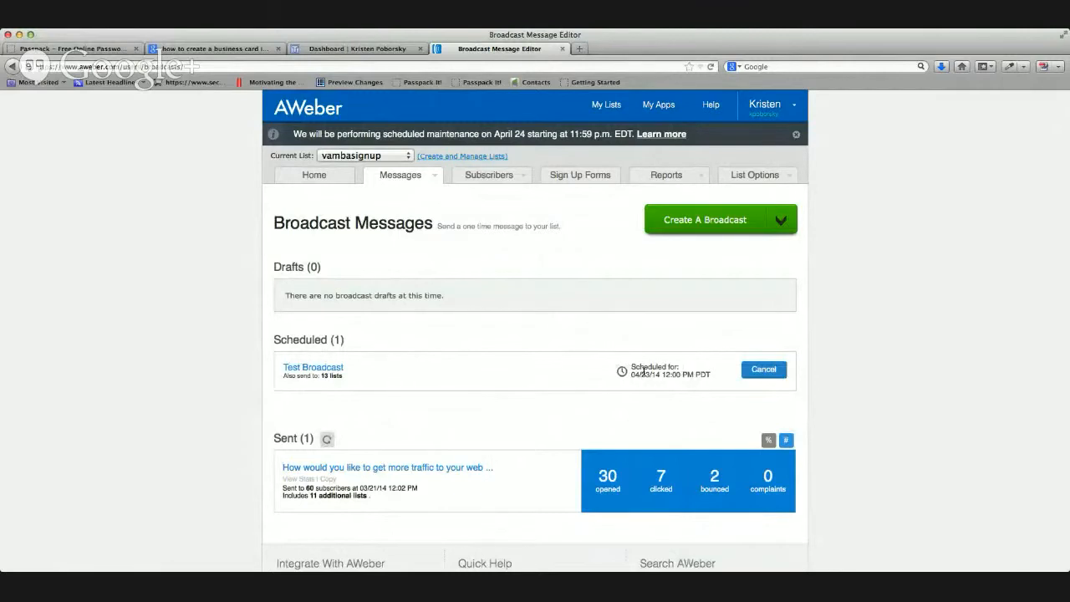
Cancel the scheduled Test Broadcast and delete it from the drafts.
click(764, 370)
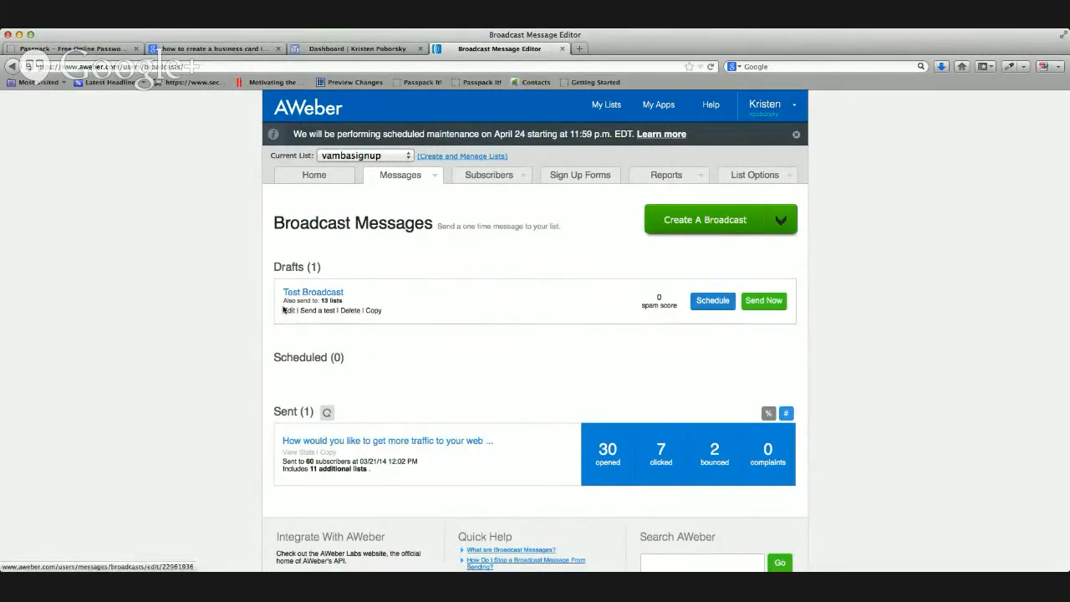
click(350, 310)
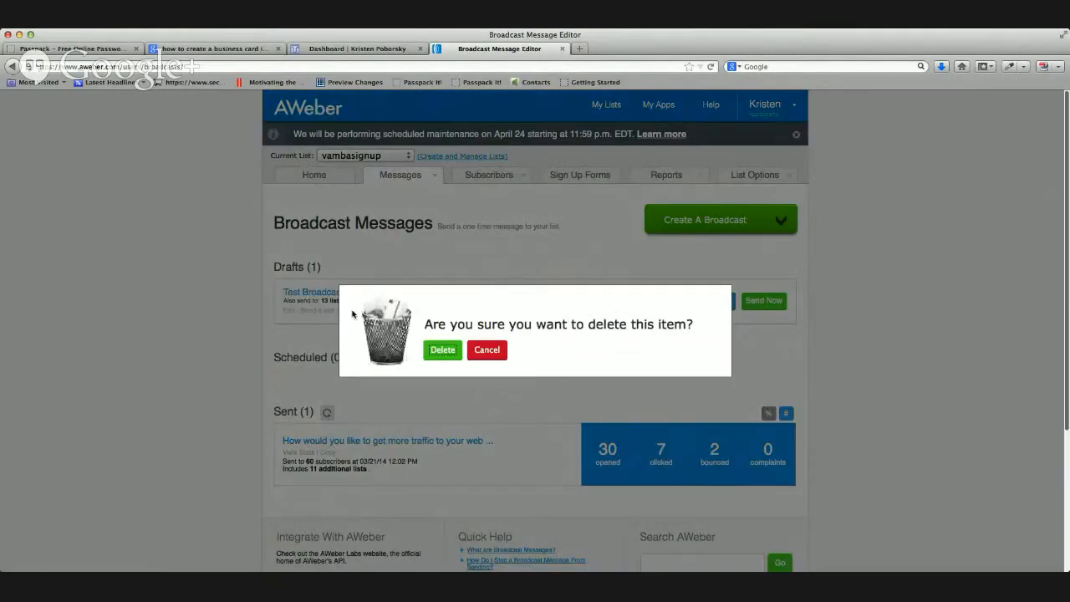
click(443, 350)
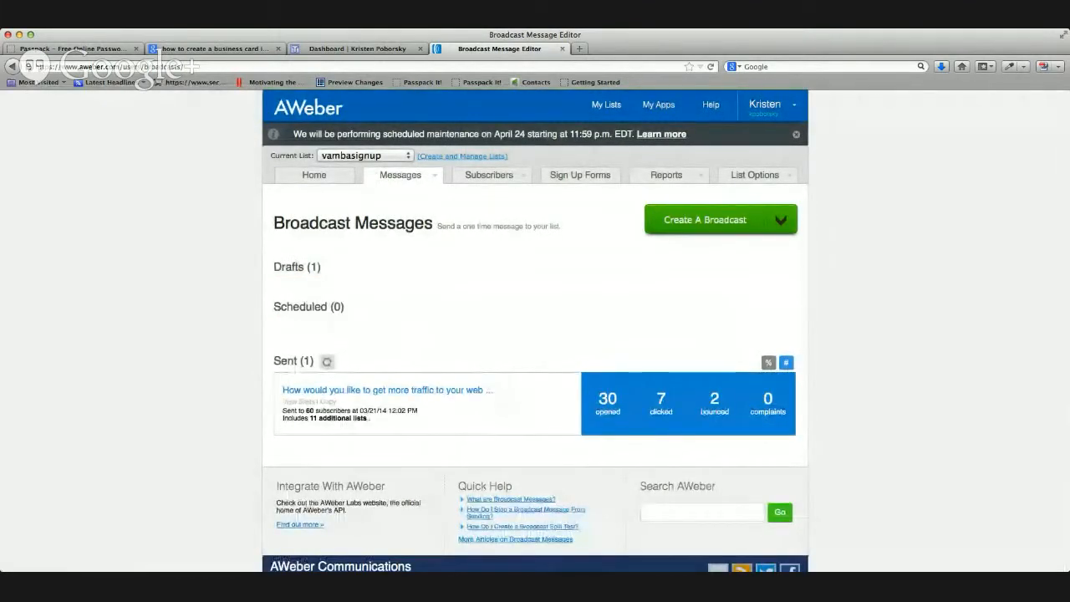
key(super+Tab)
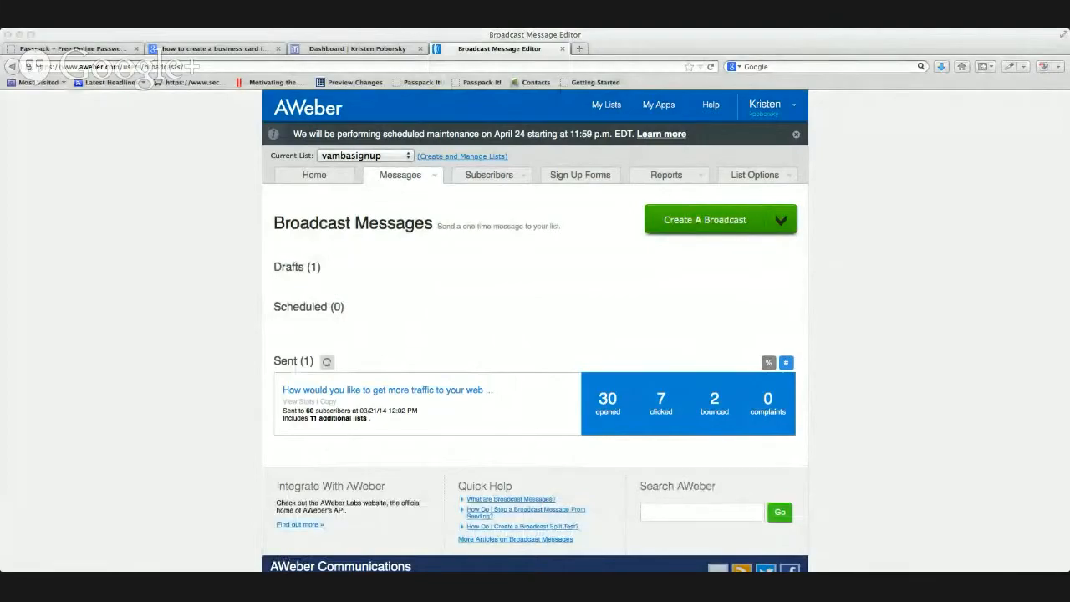